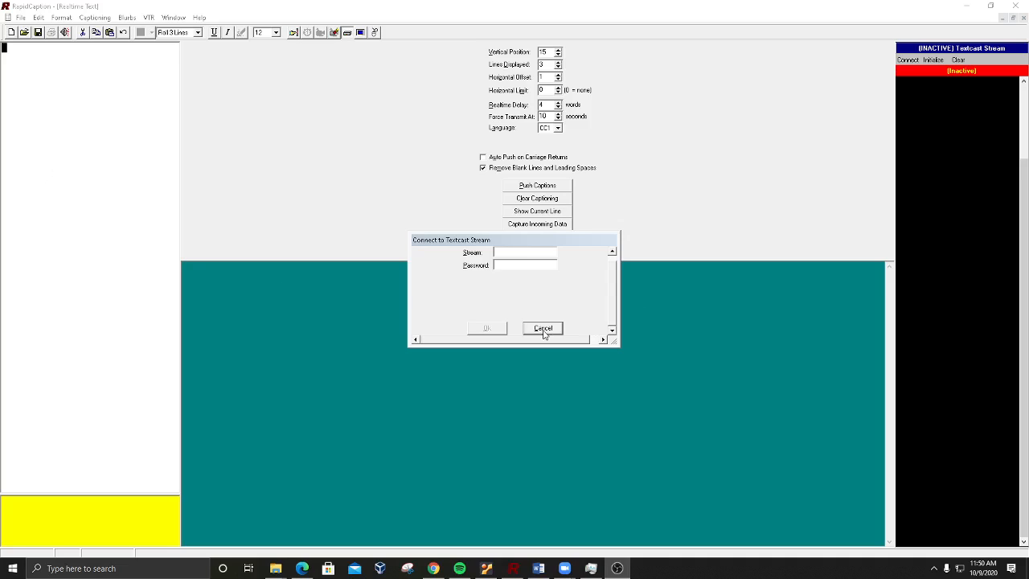
Step: Dismiss the Textcast stream connection prompt without connecting
click(934, 568)
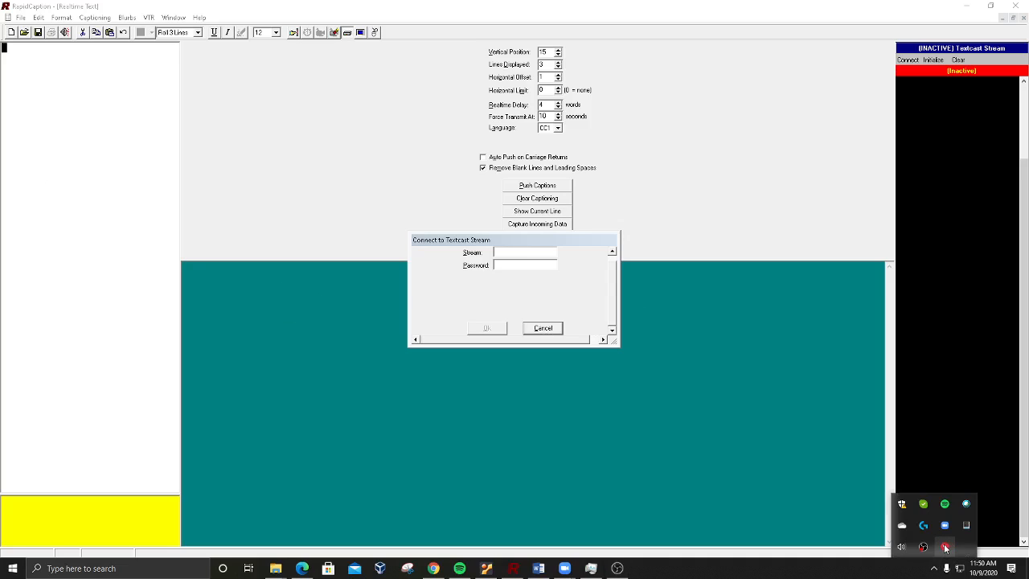
click(945, 547)
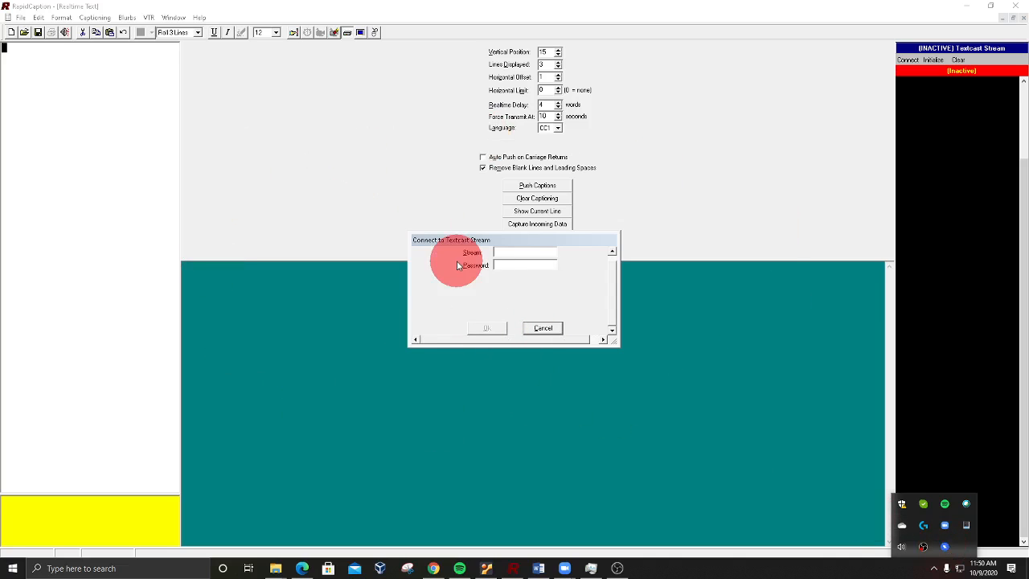
click(542, 328)
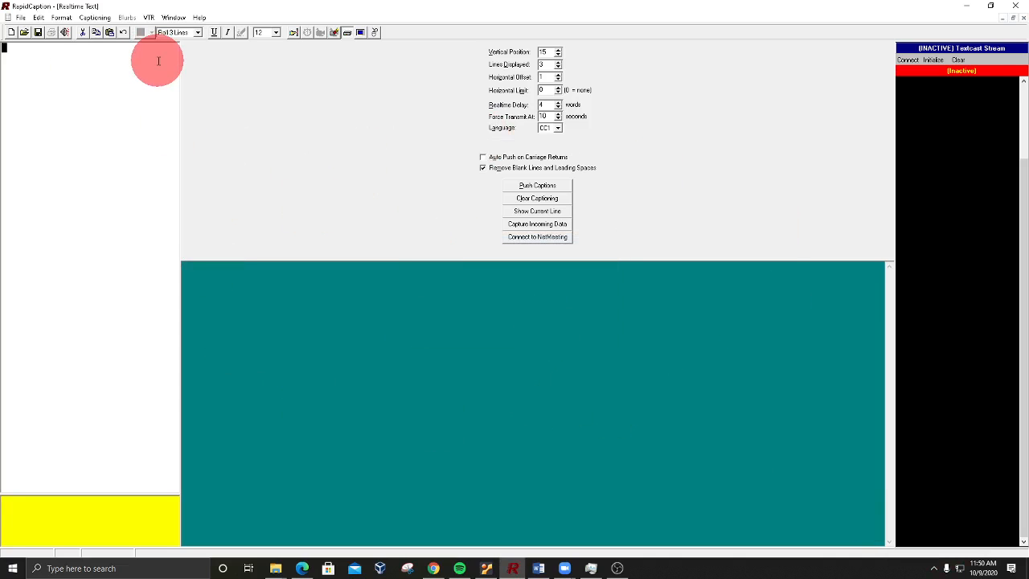
Step: Add a Rapidtext Textcast Stream as a new caption device in the device configuration
click(96, 18)
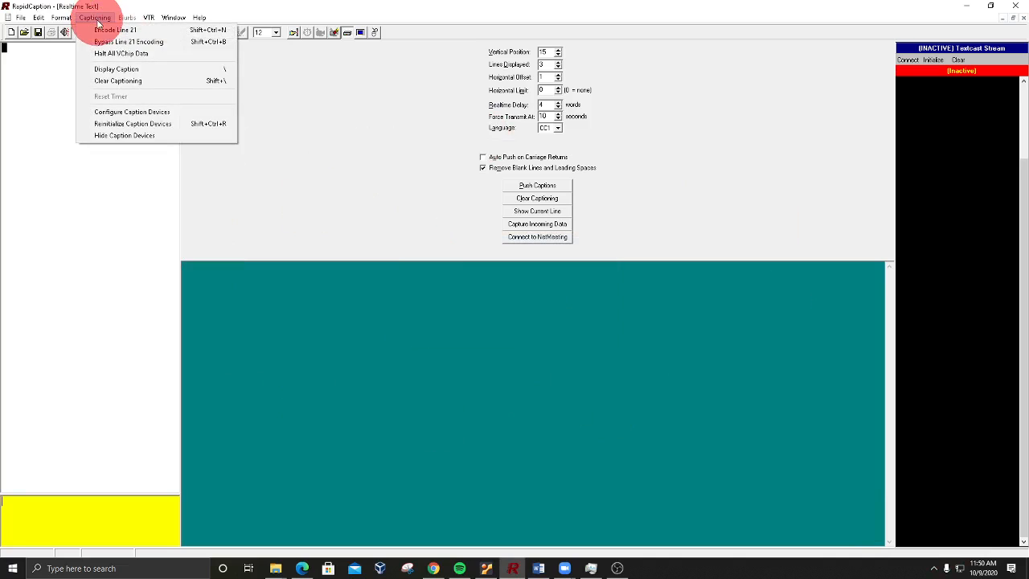
click(110, 118)
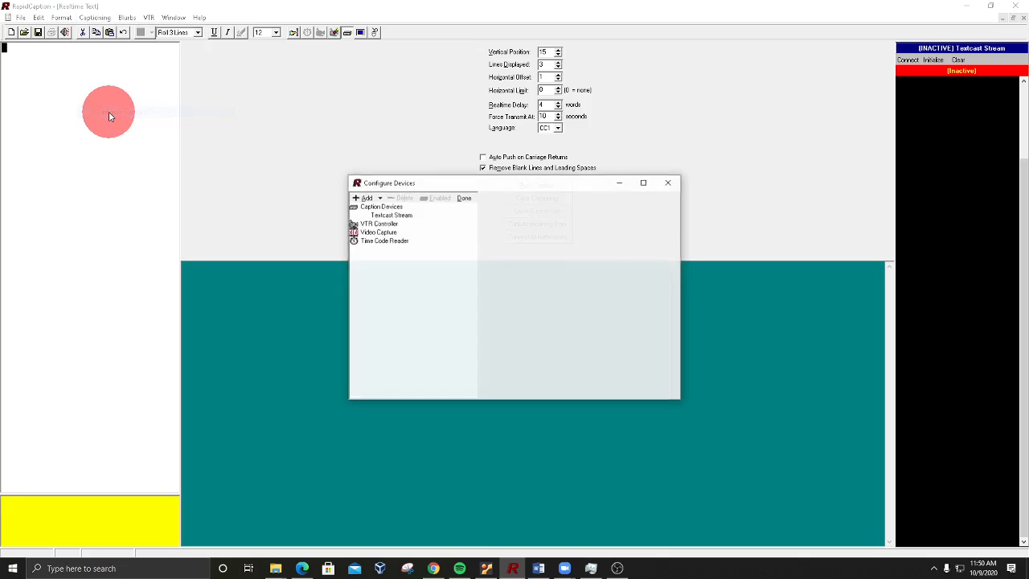
click(364, 199)
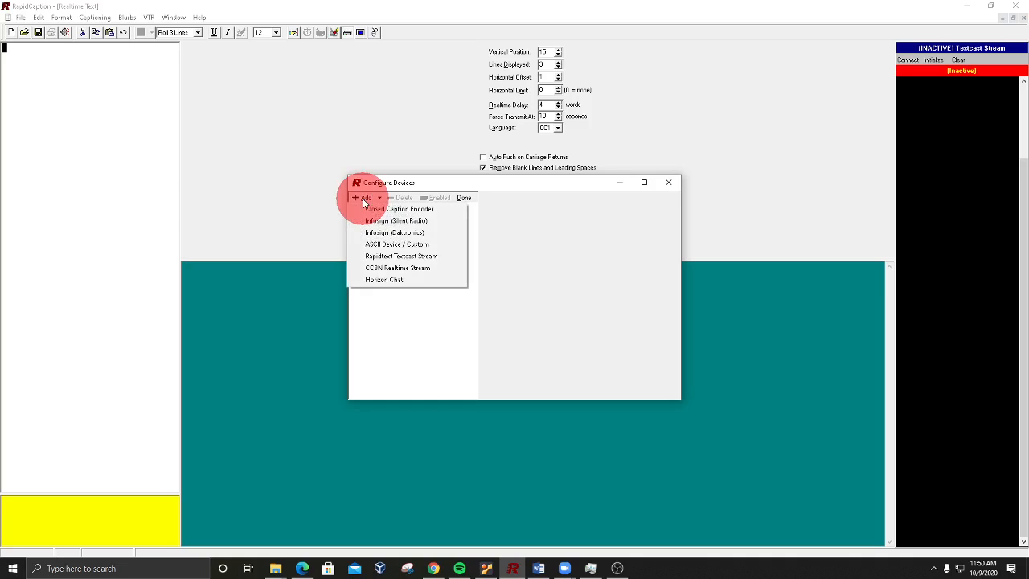
click(395, 257)
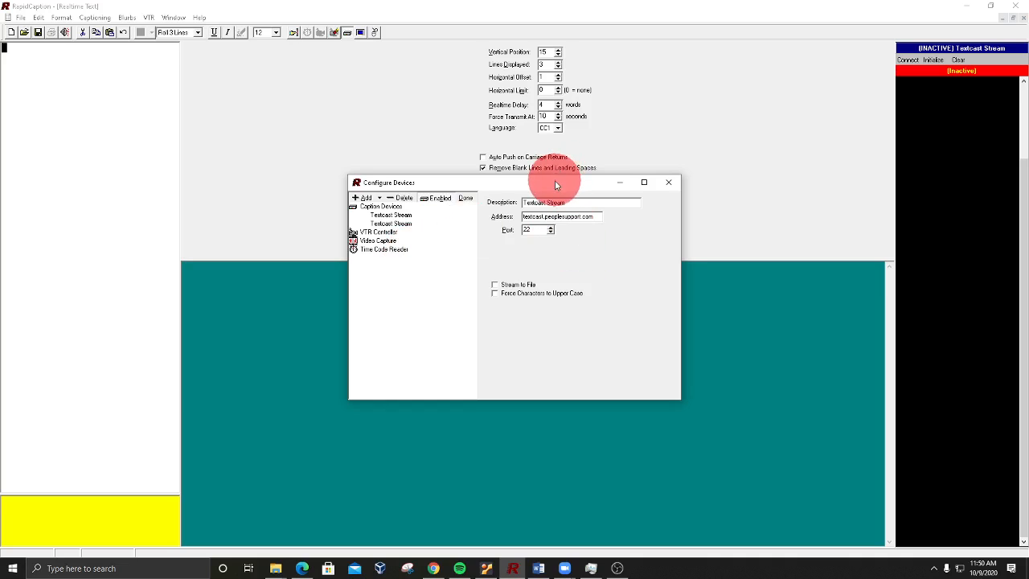
Step: Set the new Textcast device's address to captiontoscreen.com
drag(555, 183, 294, 175)
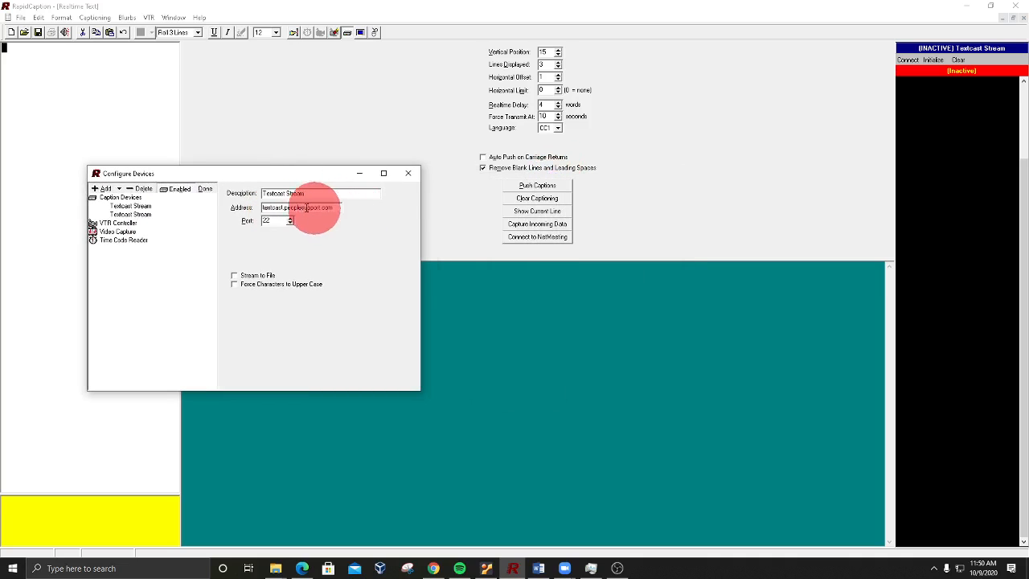
double_click(287, 207)
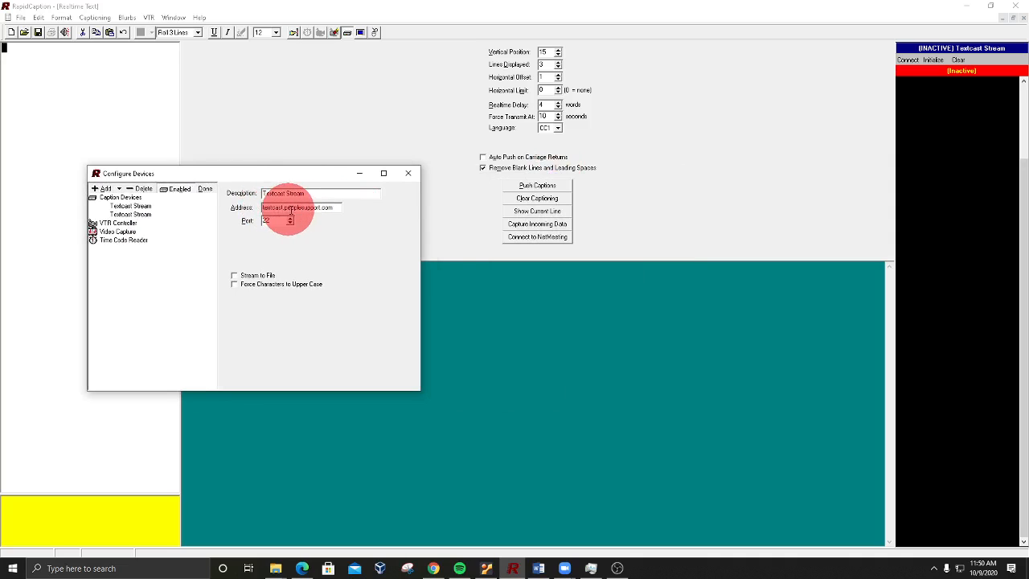
click(325, 209)
drag(330, 210, 353, 337)
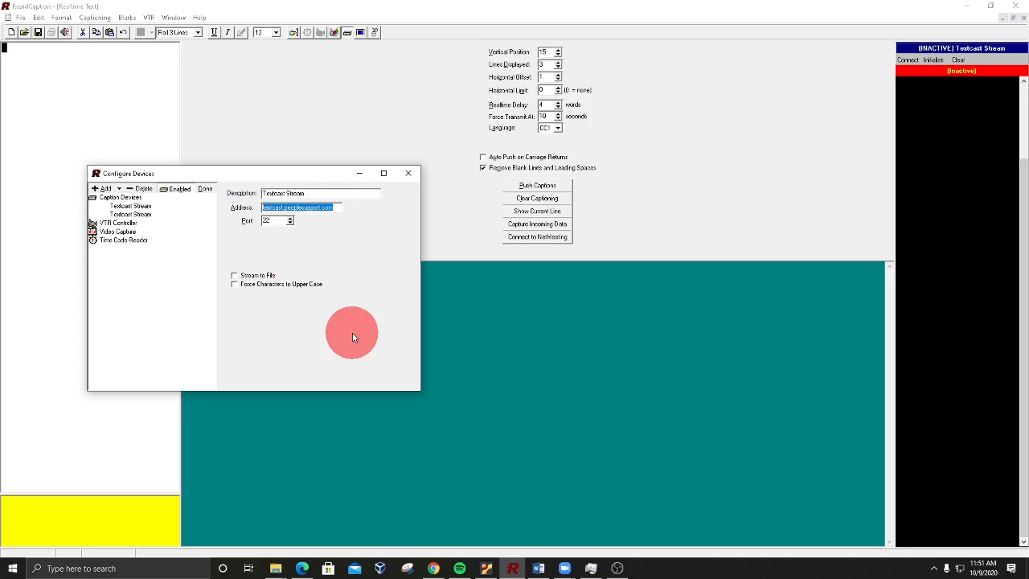
text(captiontoscreen.com)
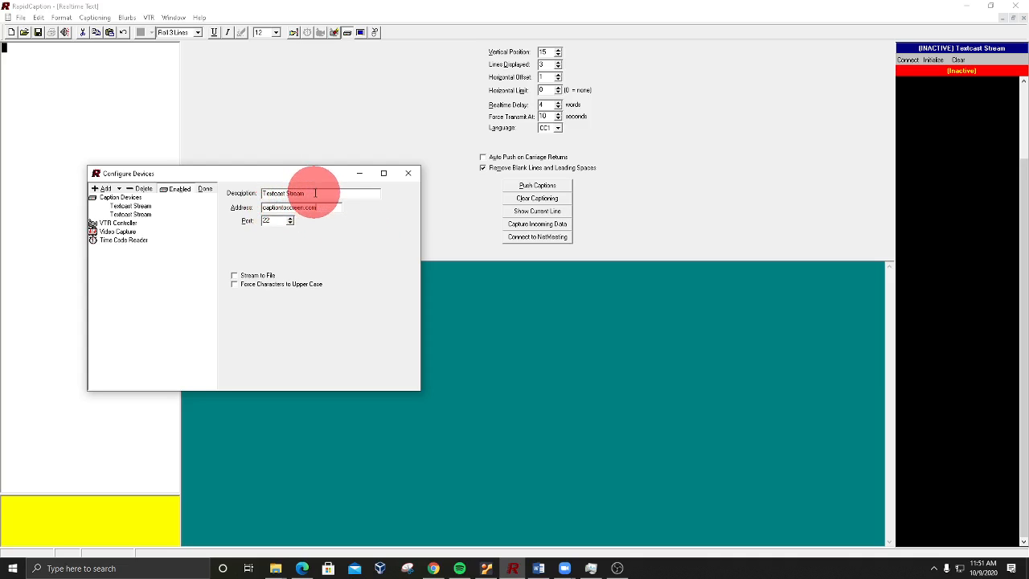
Step: Change the new device's description to Textcastzoom
drag(315, 193, 248, 193)
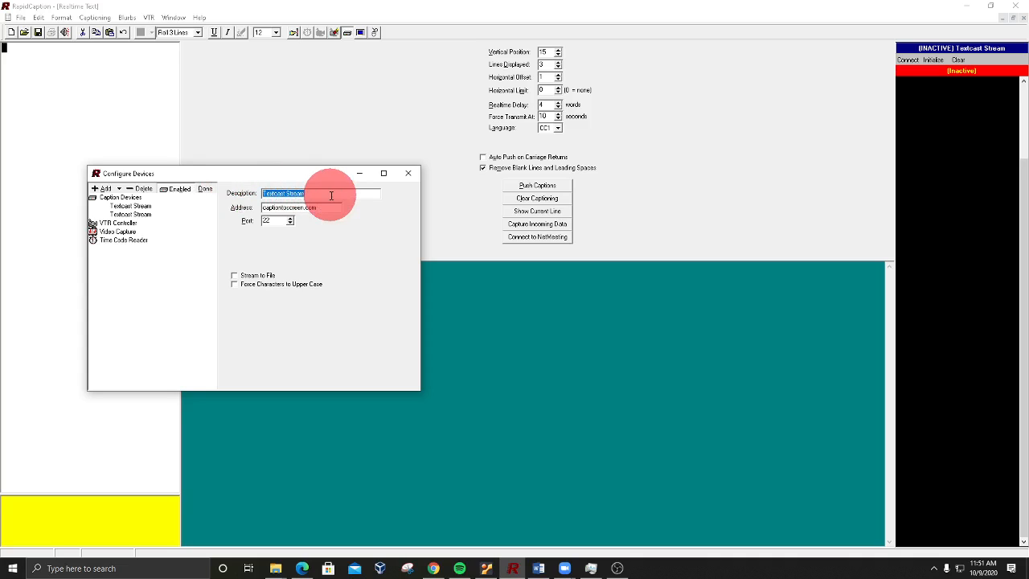
text(Text)
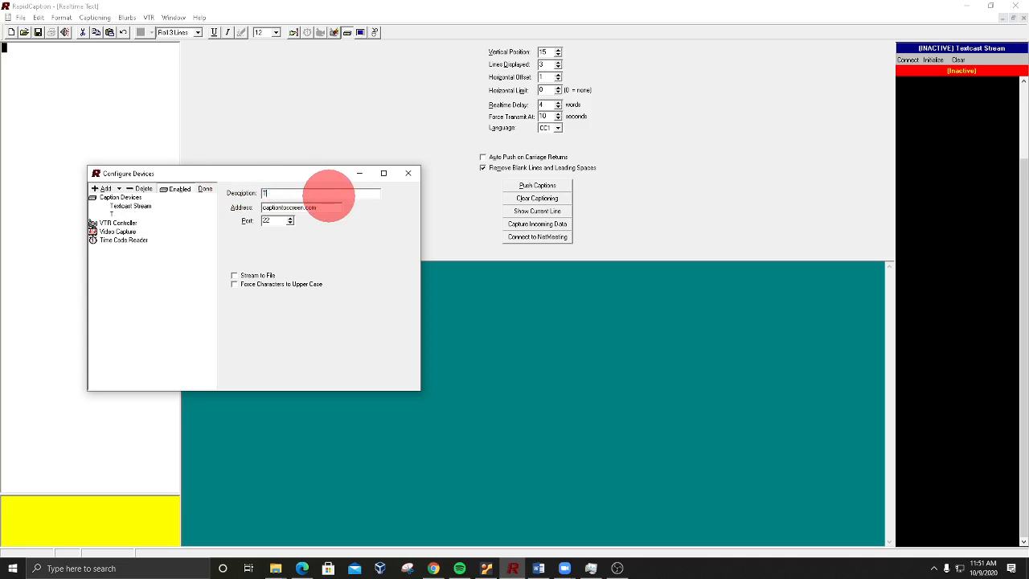
key(BackSpace)
key(BackSpace)
key(BackSpace)
text(extcastroom)
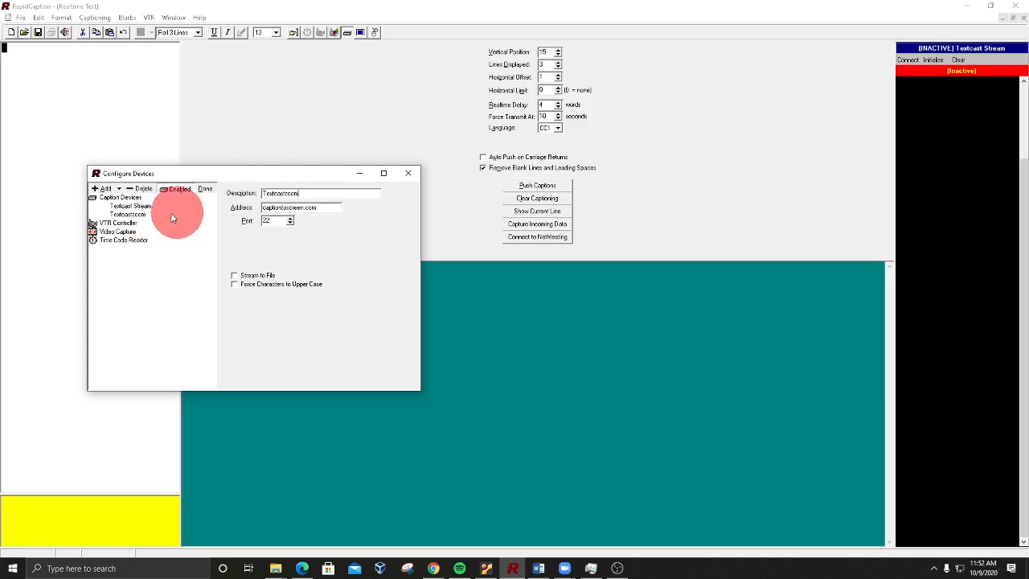
Step: Disable the original Textcast Stream device that uses the textcast.peoplesupport.com address
click(126, 207)
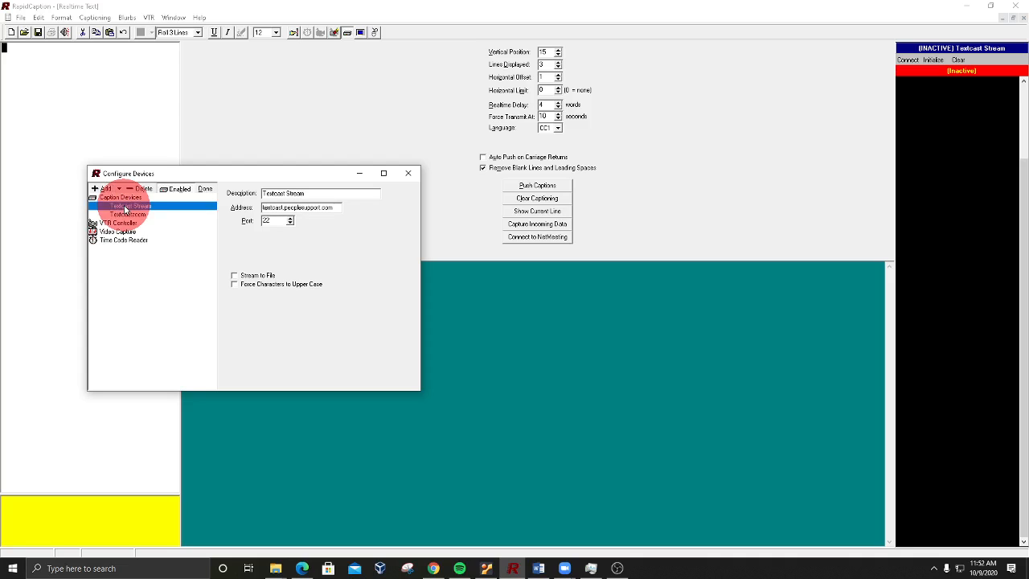
click(178, 189)
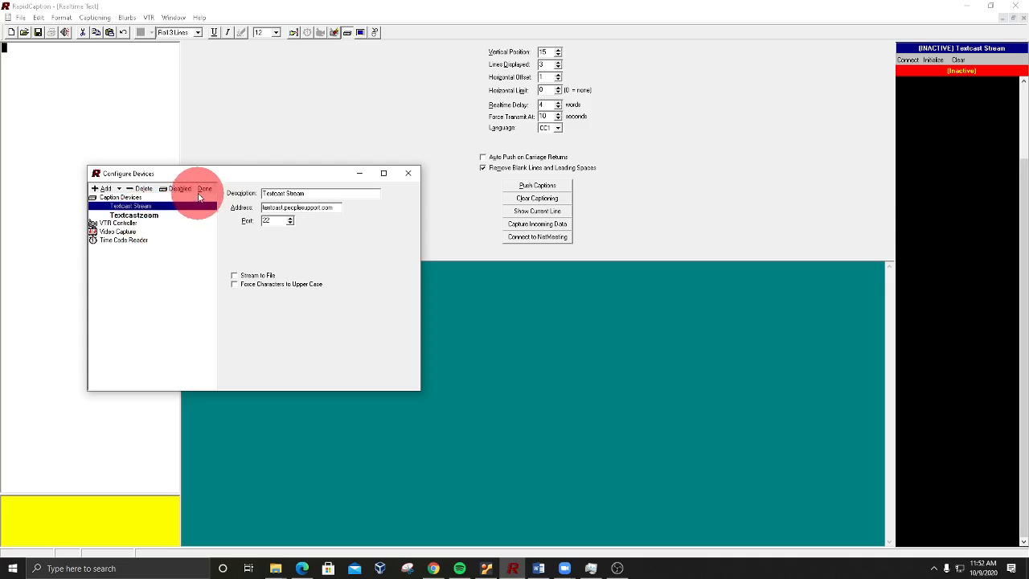
Step: Try to finish the device configuration with the new device also described as Textcast Stream
click(132, 215)
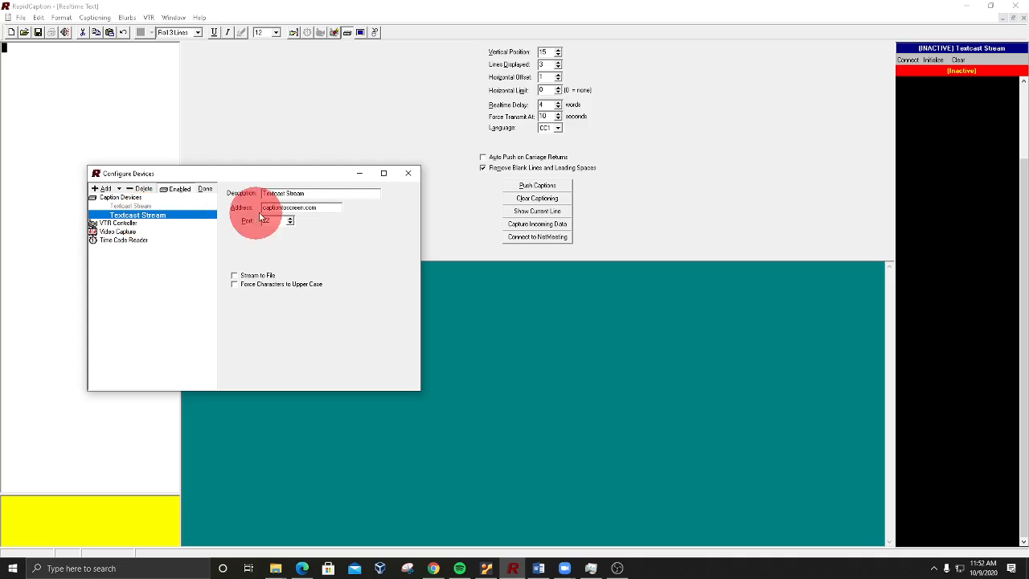
click(206, 188)
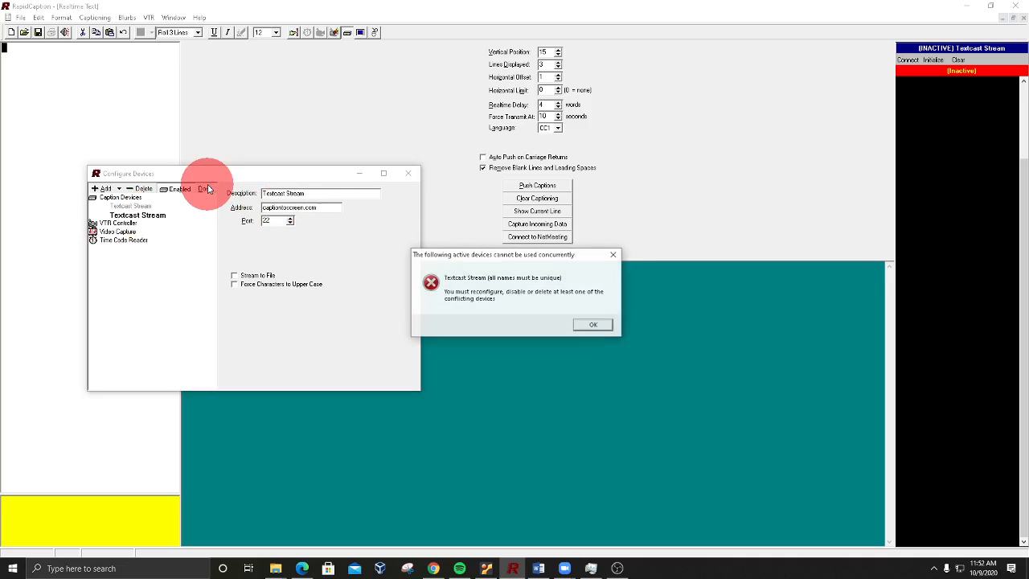
drag(527, 255, 291, 259)
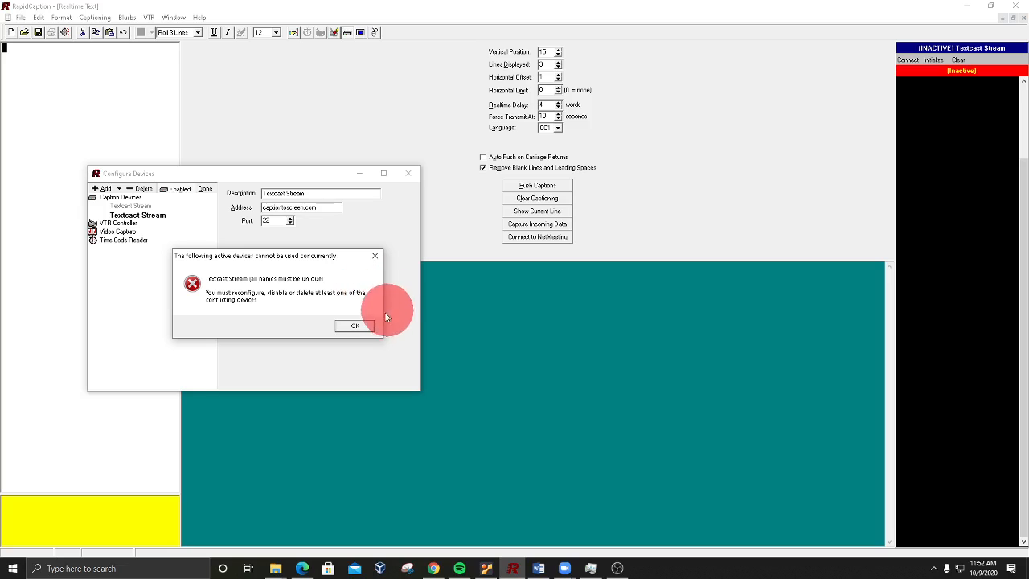
click(359, 328)
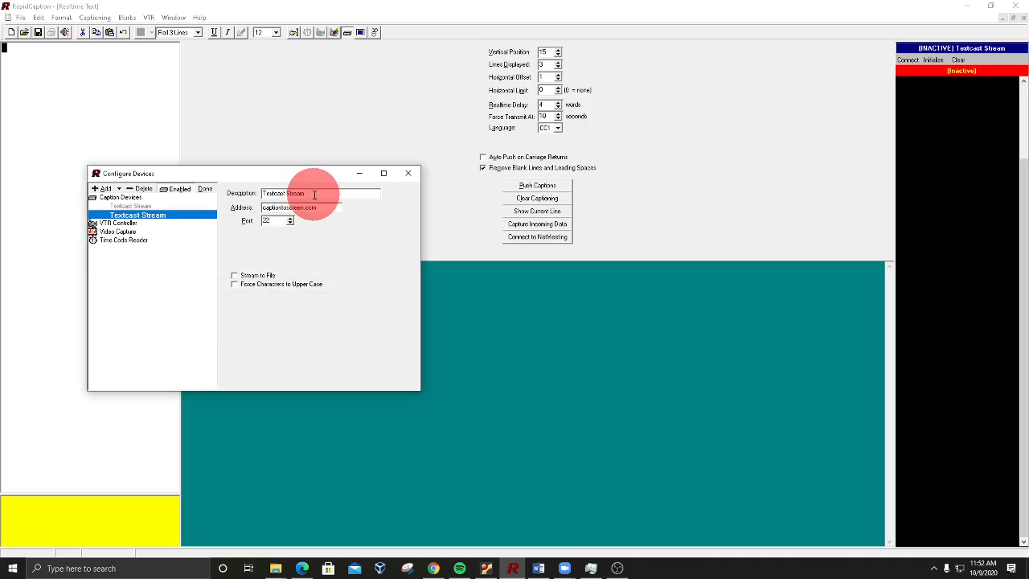
Step: Set the captiontoscreen.com device's description to TextcastZOOM and save the device configuration
drag(307, 194, 286, 194)
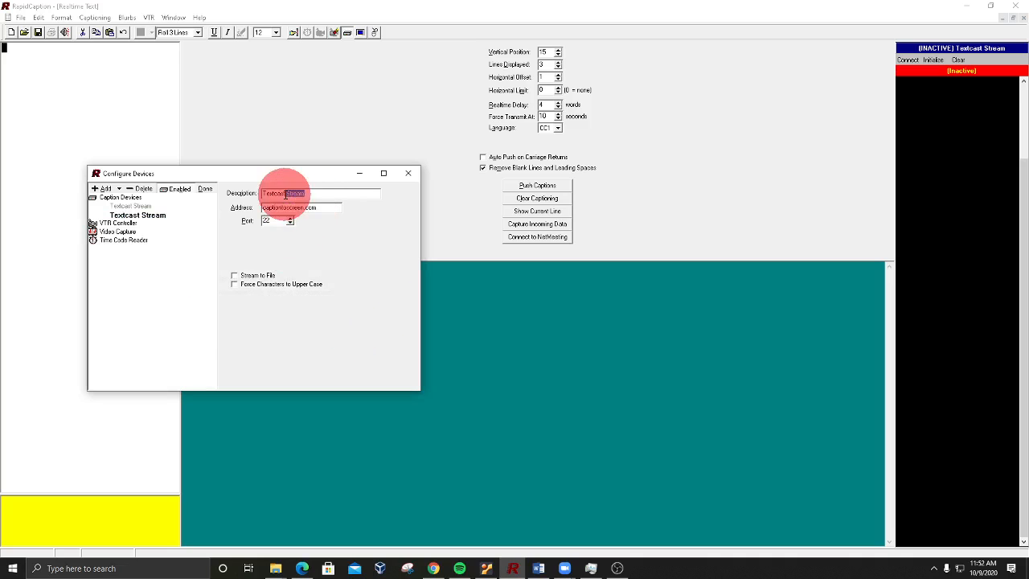
text(ZOOM)
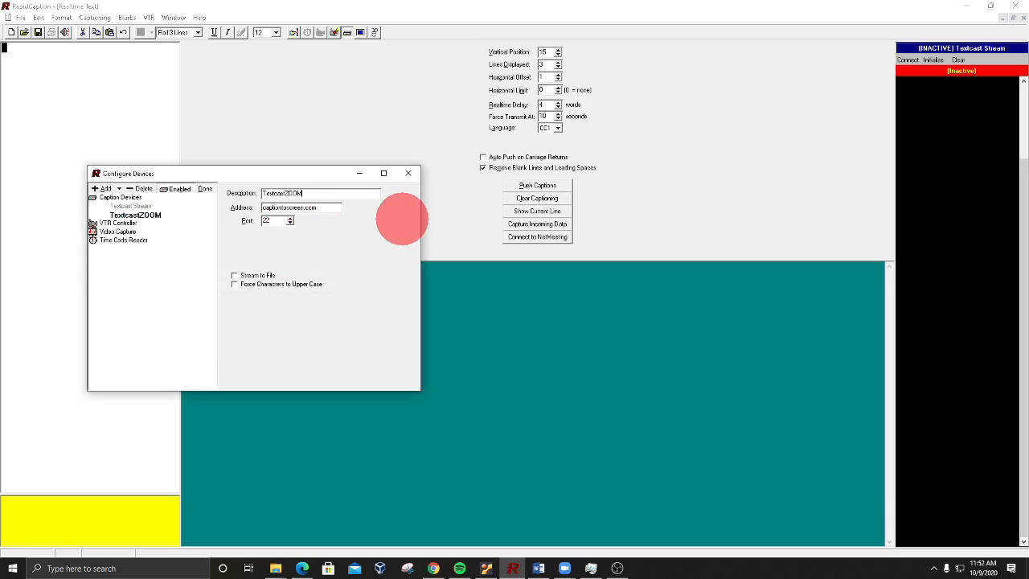
click(207, 190)
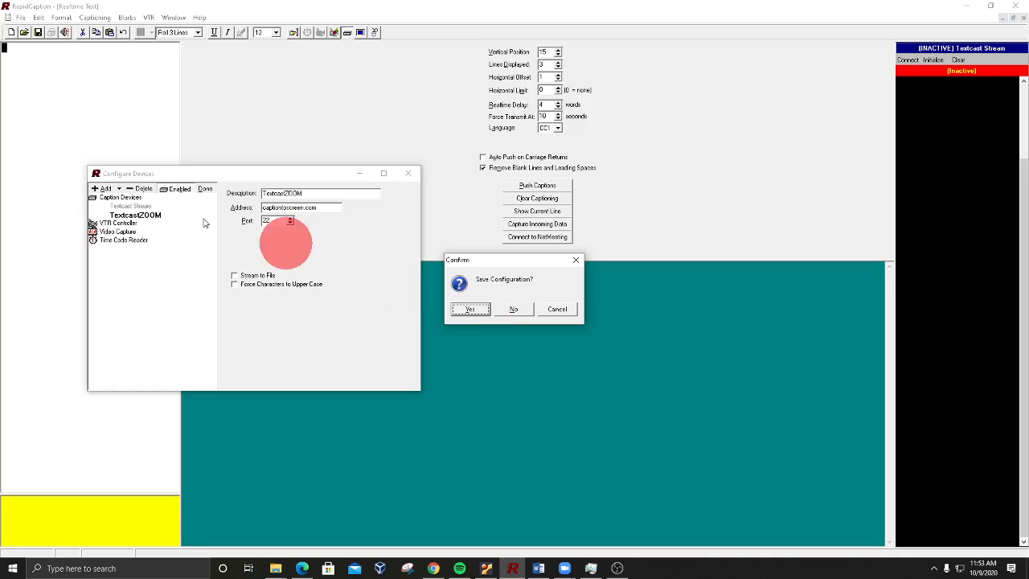
click(470, 309)
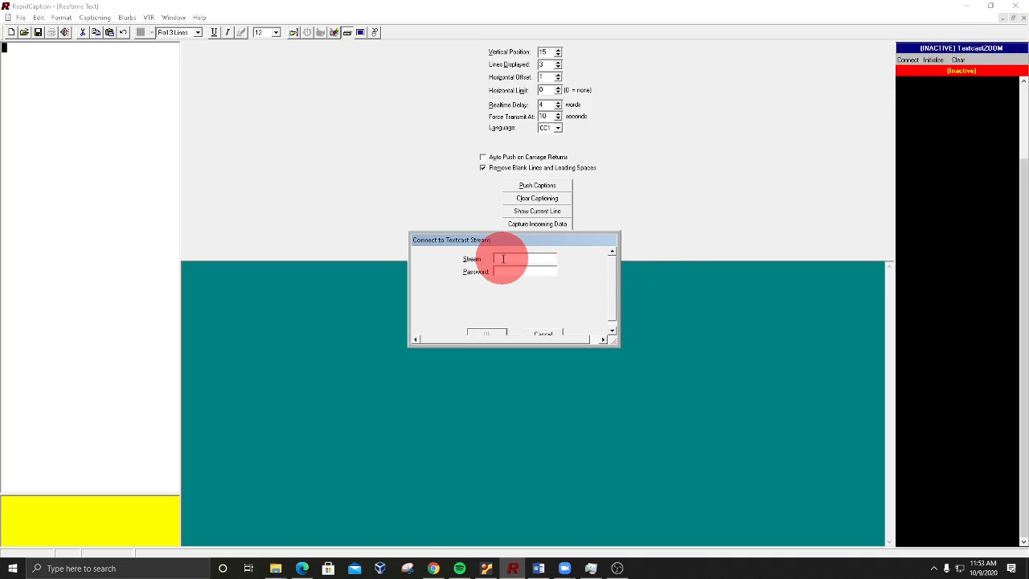
Step: Connect to the Textcast stream named test, leaving the stream password empty
text(test)
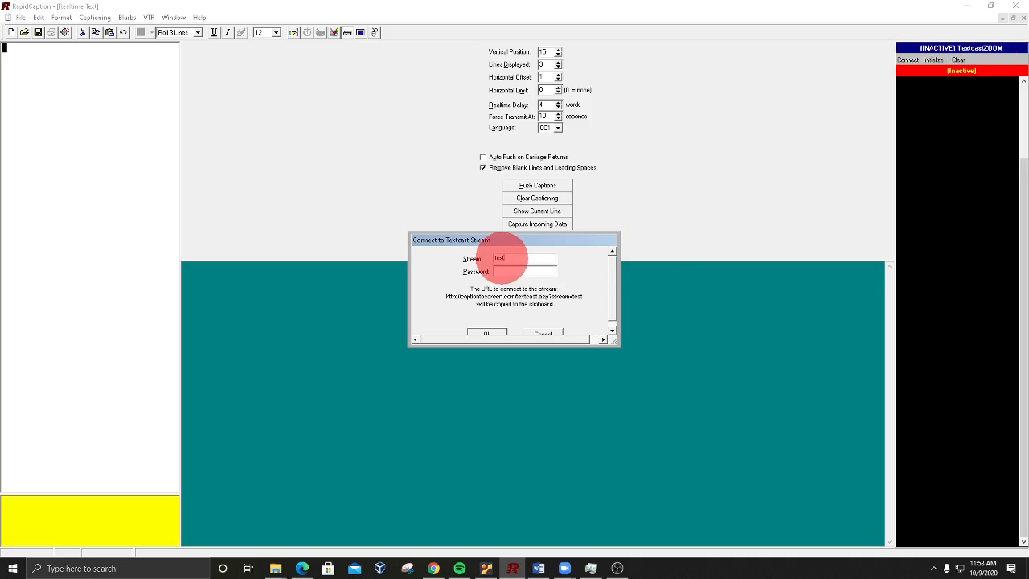
click(482, 335)
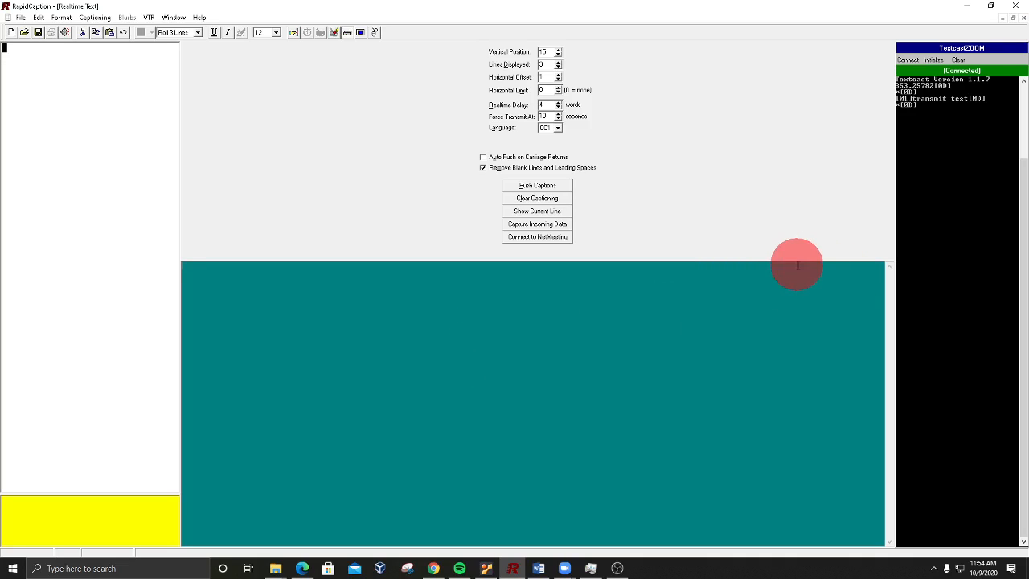
Step: Switch to the Zoom meeting and look through its list of participants
mouse_move(431, 569)
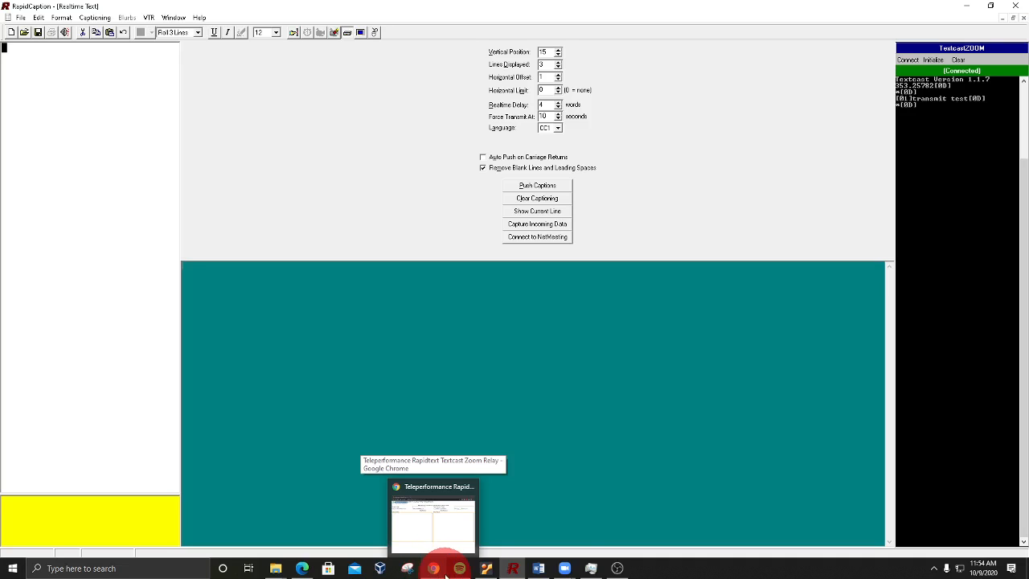
mouse_move(569, 570)
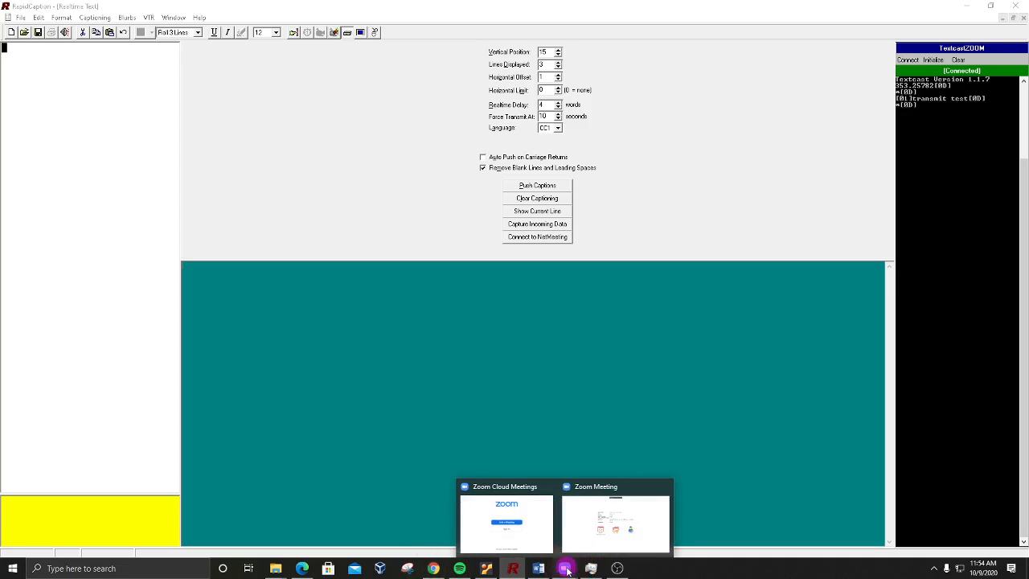
click(595, 524)
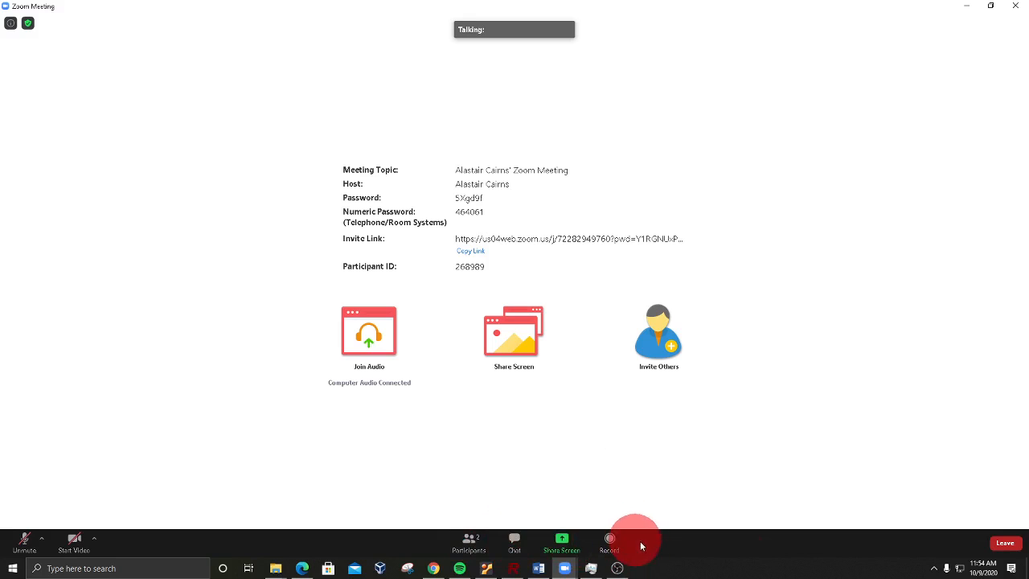
click(469, 542)
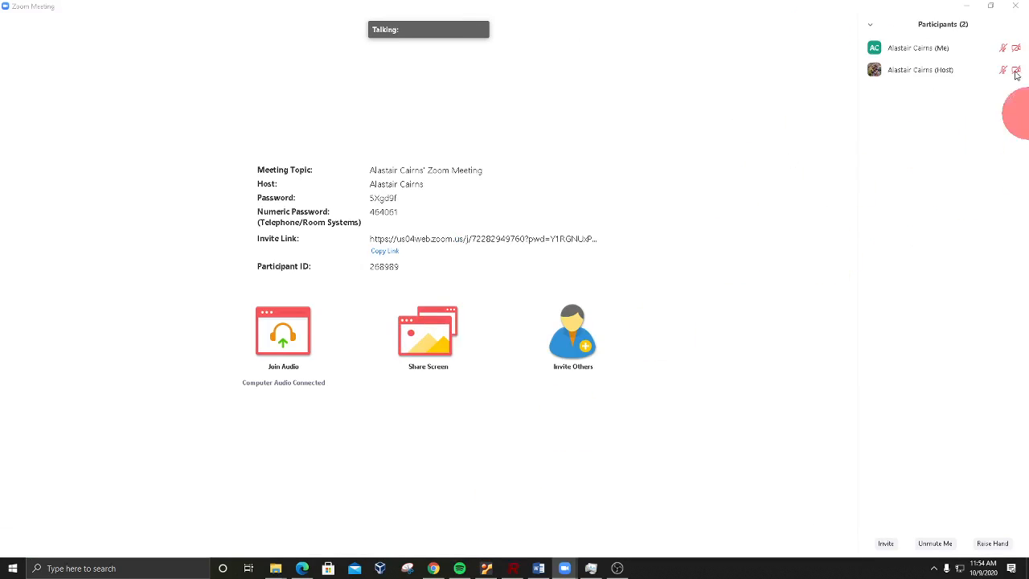
mouse_move(891, 37)
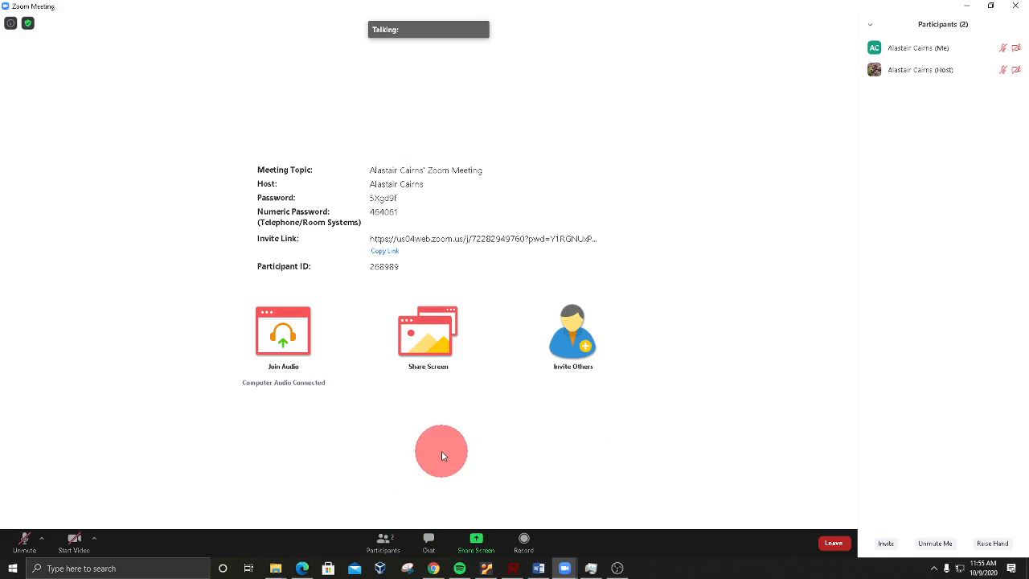
click(383, 548)
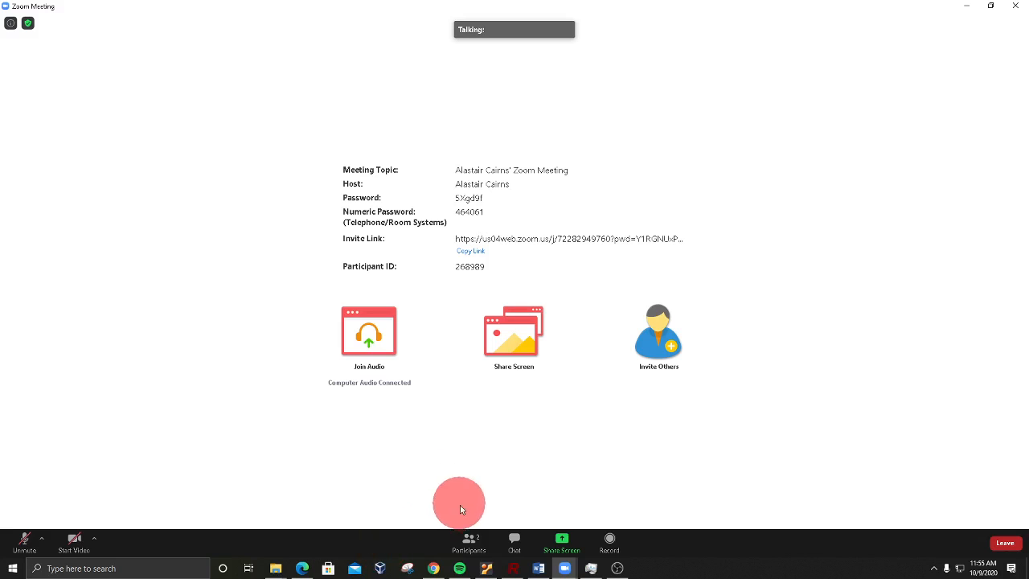
Step: In the Zoom meeting, change your own screen name to CAPTIONER followed by a hyphen and your first name
click(463, 545)
mouse_move(980, 45)
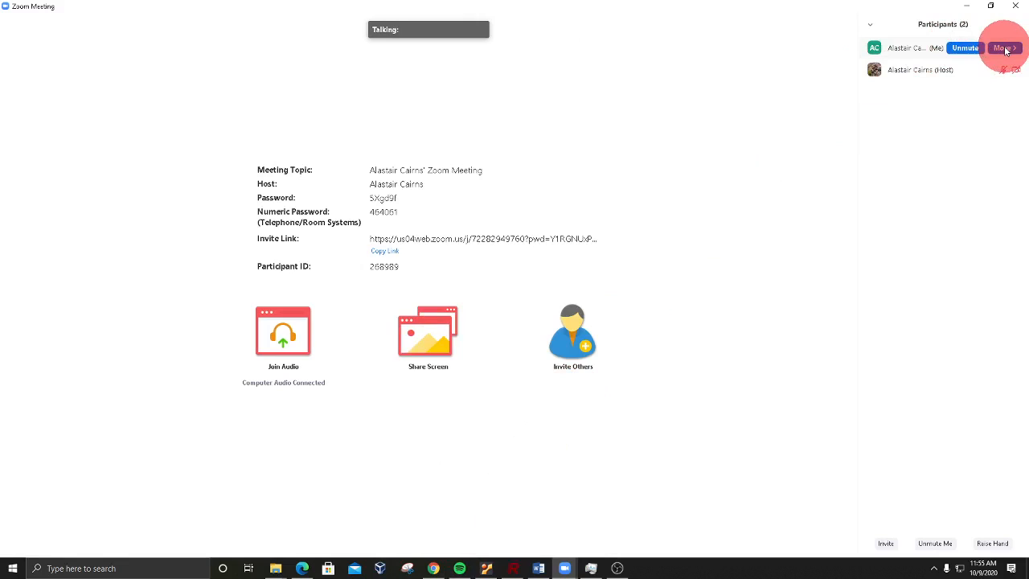
click(1004, 49)
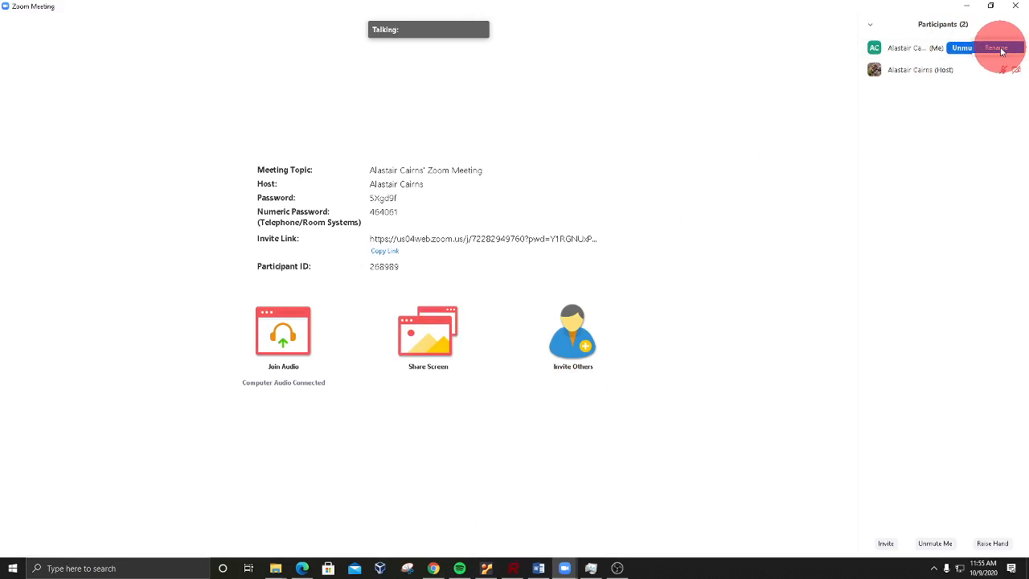
click(1005, 50)
text(C)
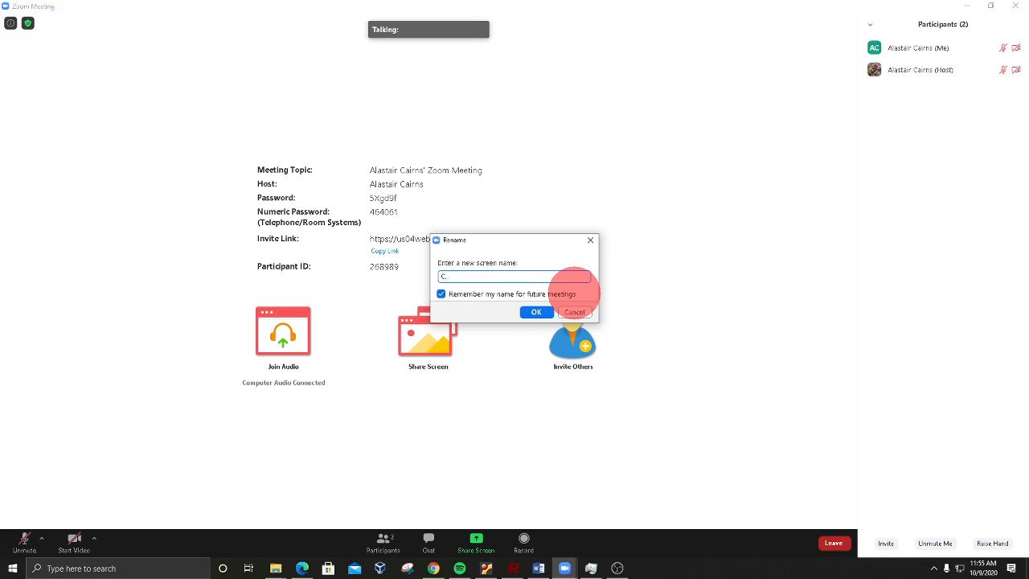
text(APTIONER - Alastair)
click(536, 312)
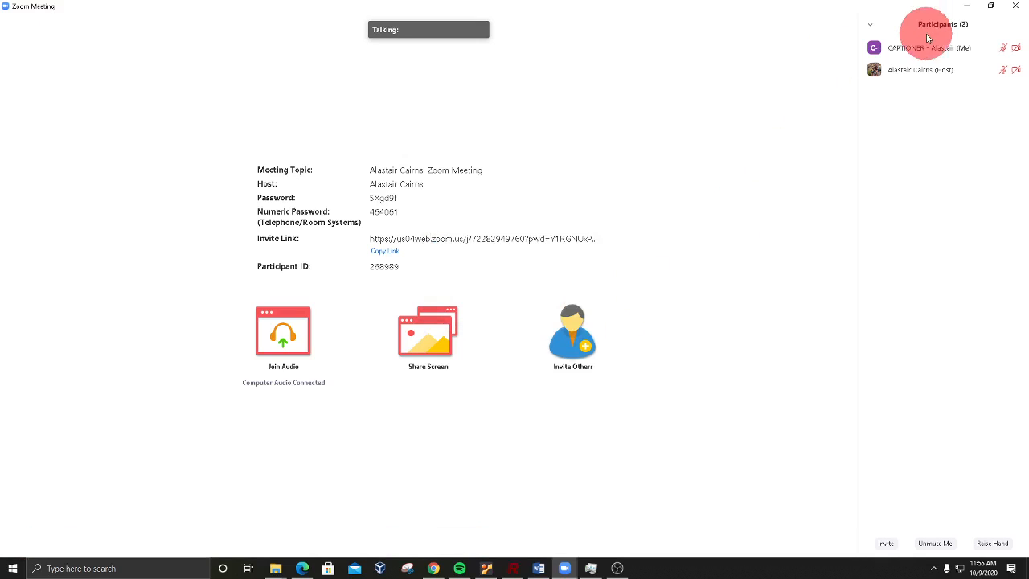
mouse_move(922, 53)
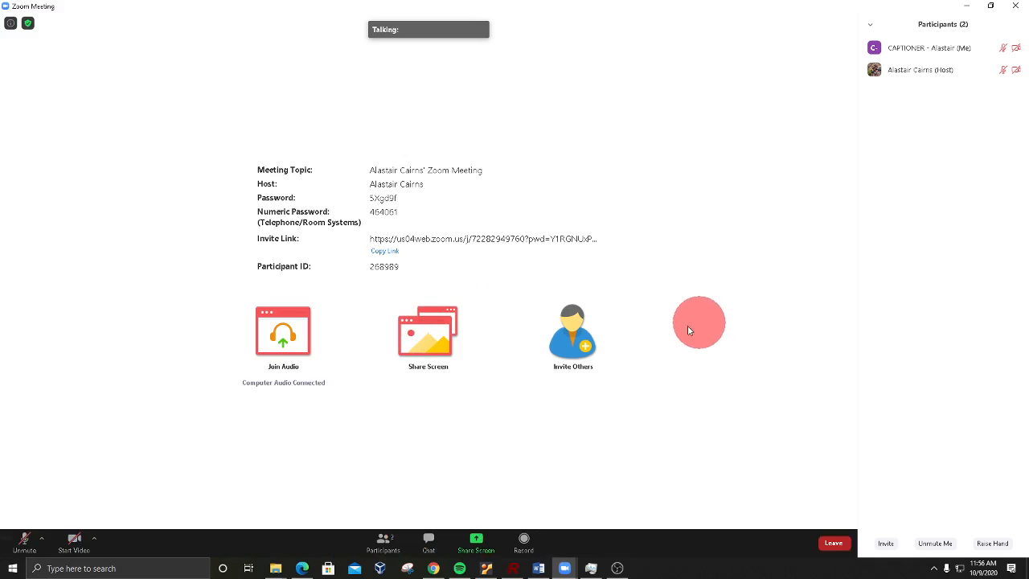
Step: Send everyone in the meeting the chat message "hey, can someone allow me to caption please"
click(430, 544)
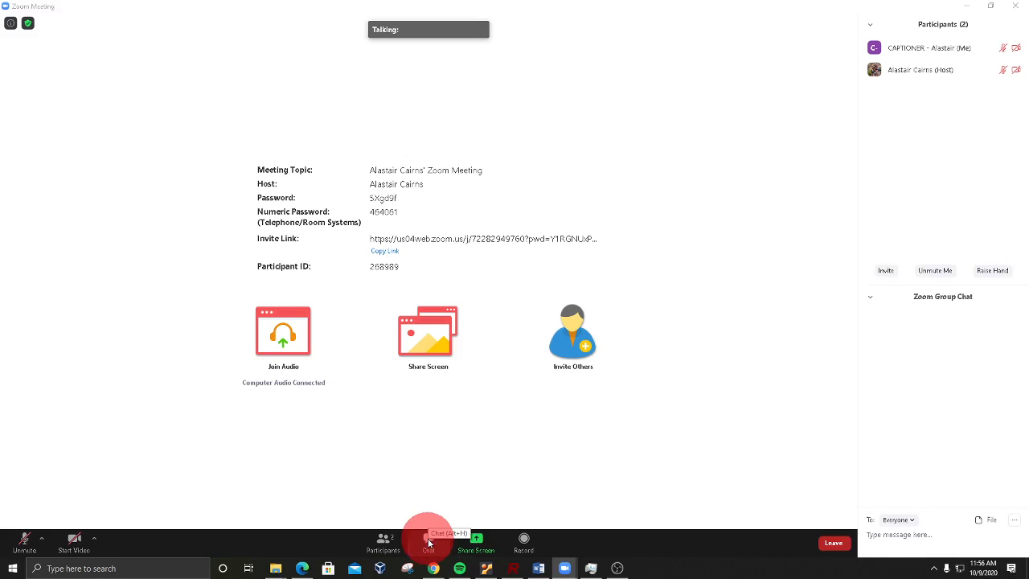
click(905, 535)
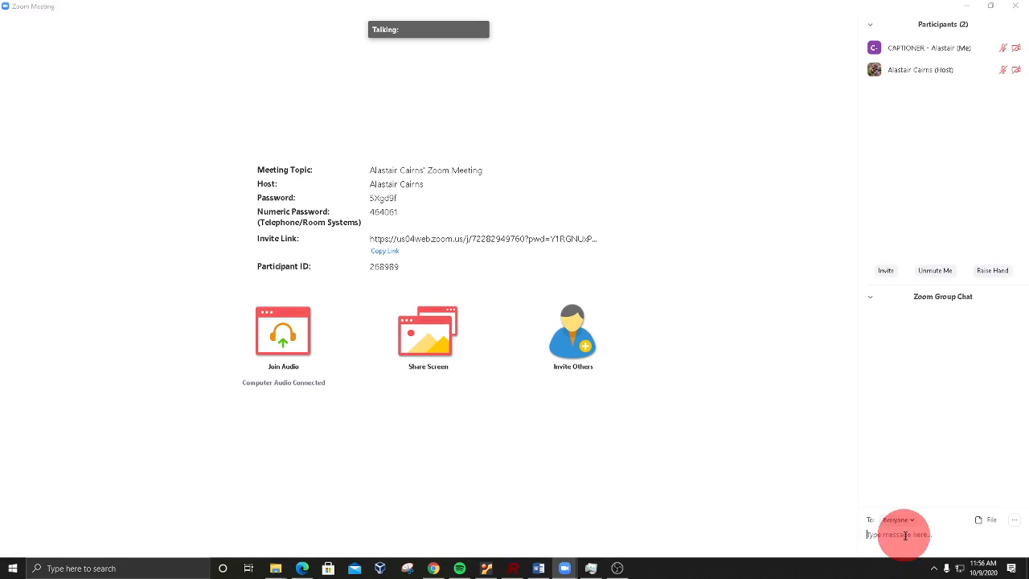
text(hey, can someone allow me to caption please)
key(Return)
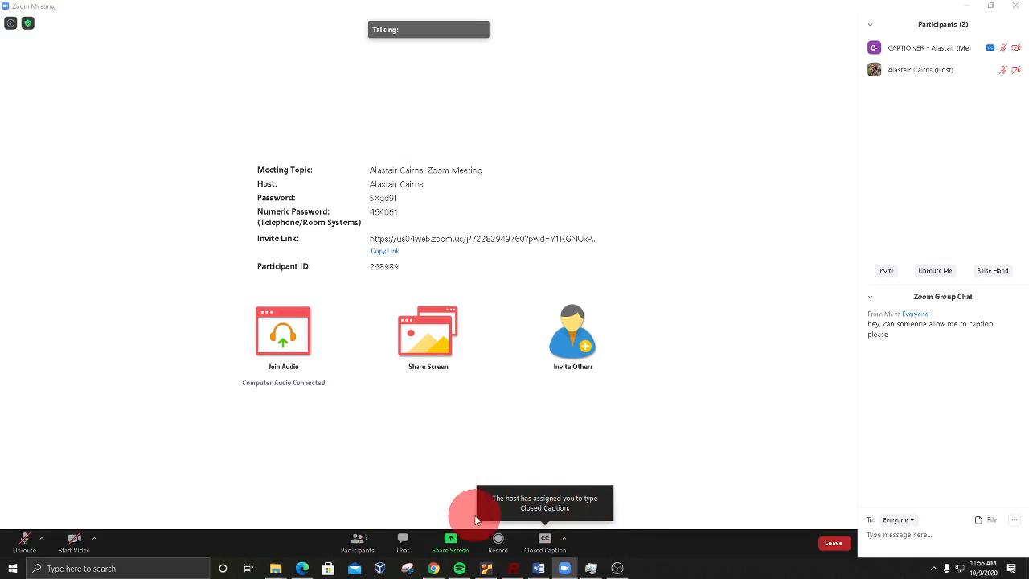
Step: Open the meeting's Closed Caption window and copy the API token for using a third-party CC service
click(544, 551)
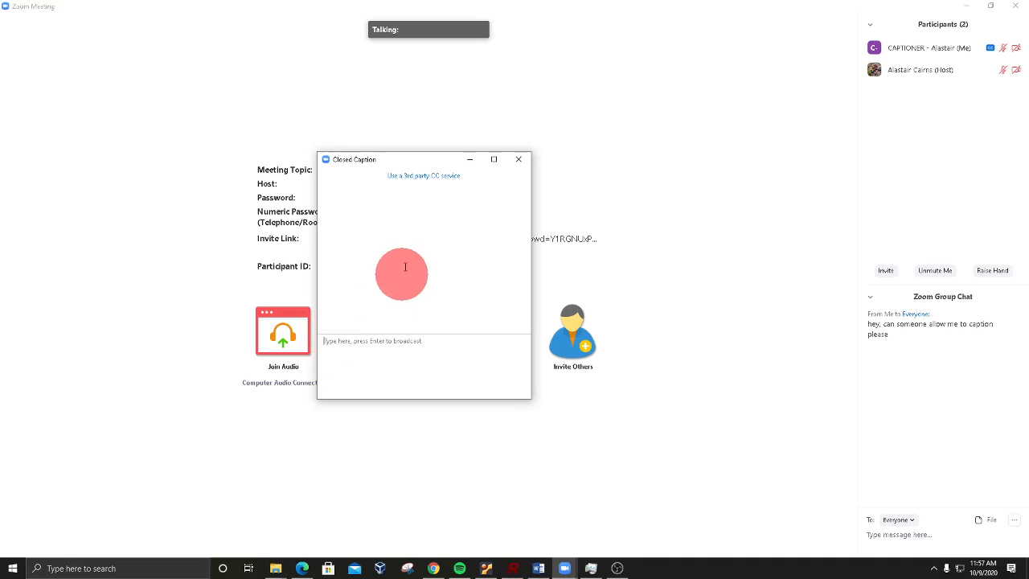
click(415, 179)
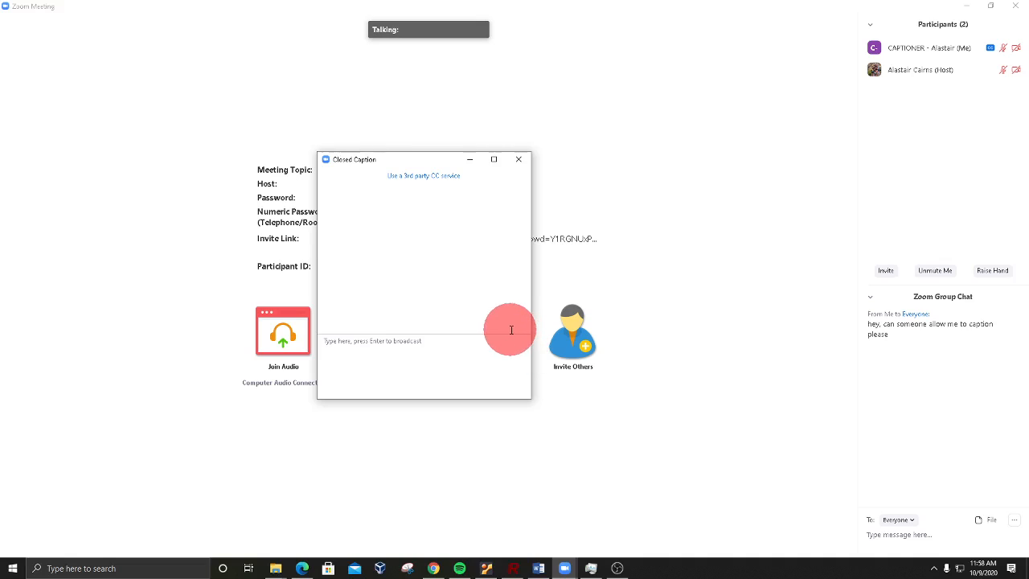
mouse_move(540, 526)
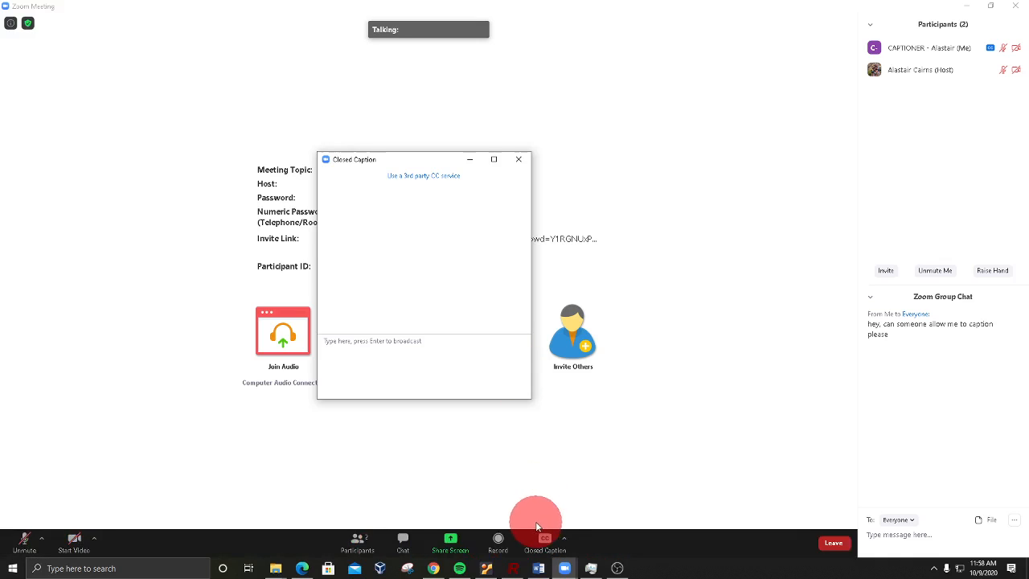
Step: Switch to Chrome, place the captiontoscreen.com/textcast-zoom.html window over the meeting, and select the page's address
mouse_move(437, 569)
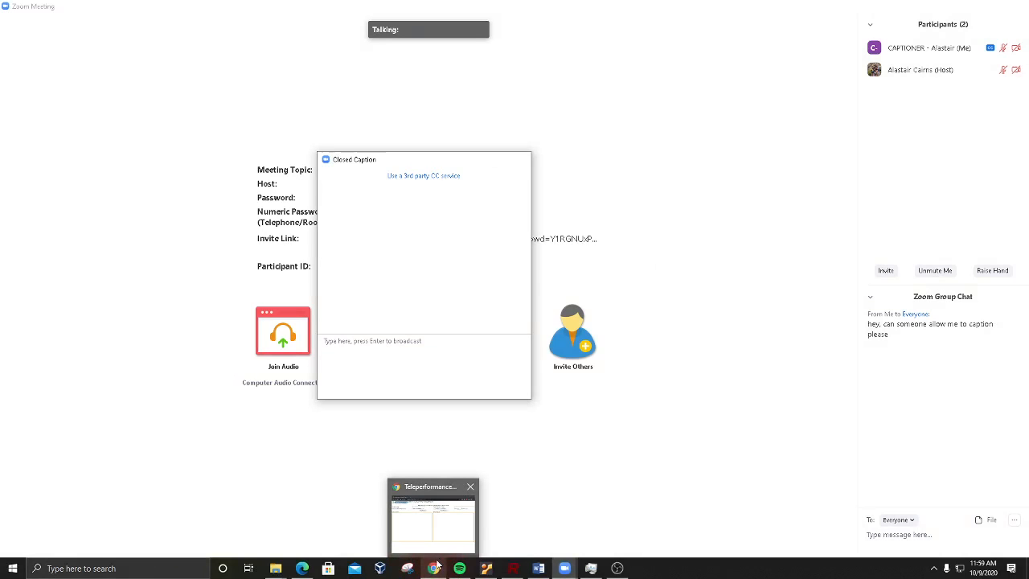
click(433, 568)
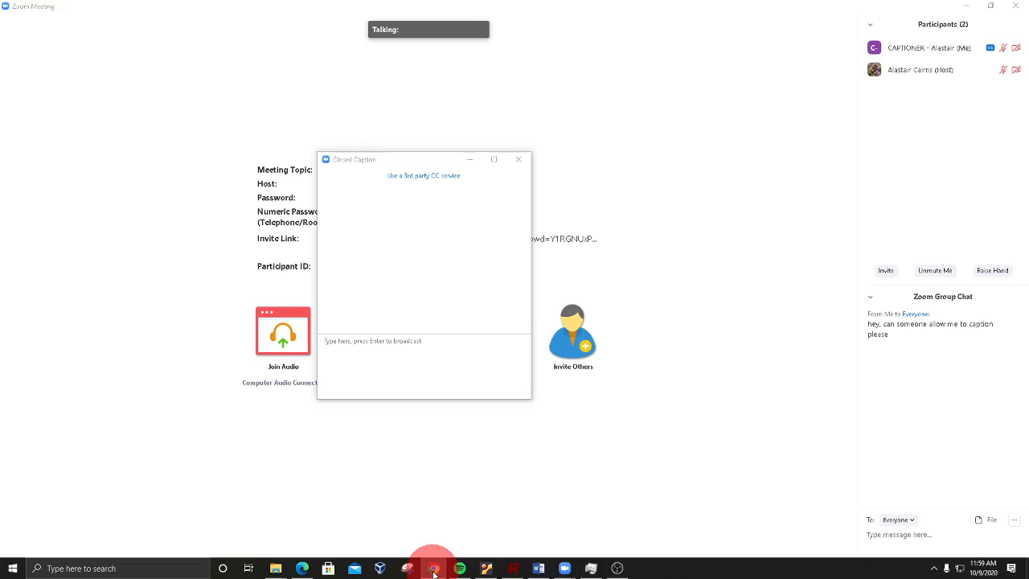
click(62, 351)
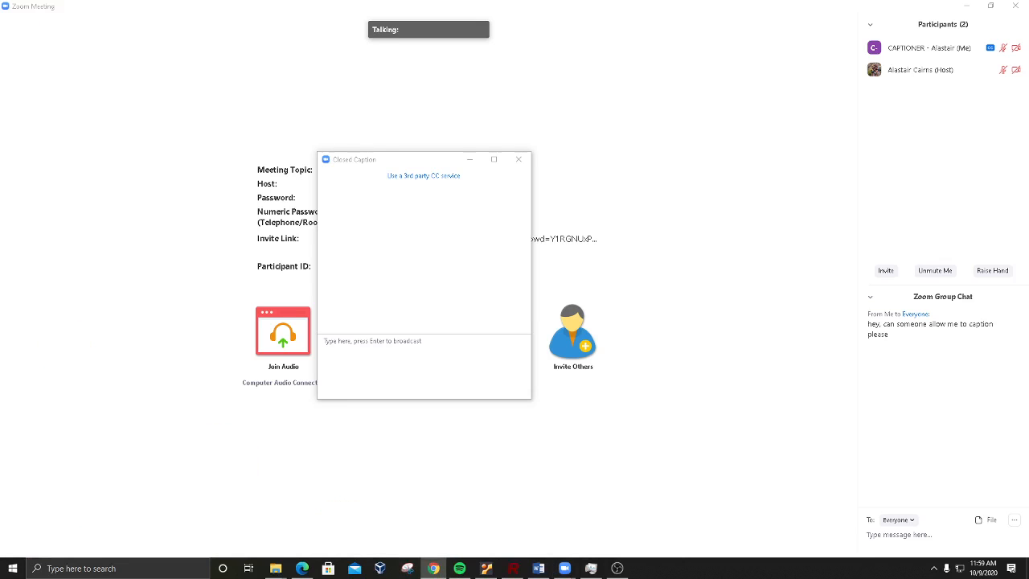
drag(0, 81, 377, 68)
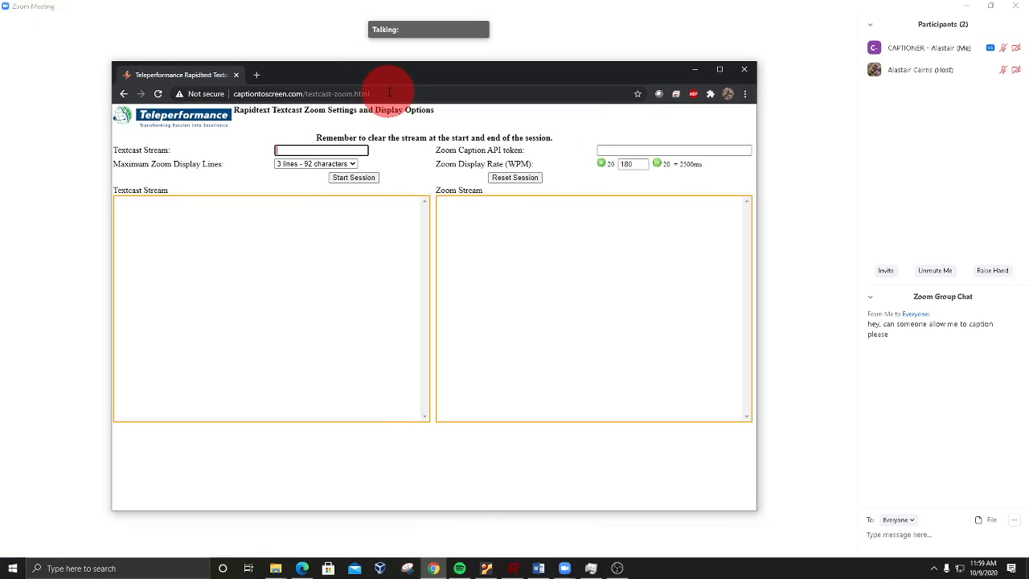
click(389, 91)
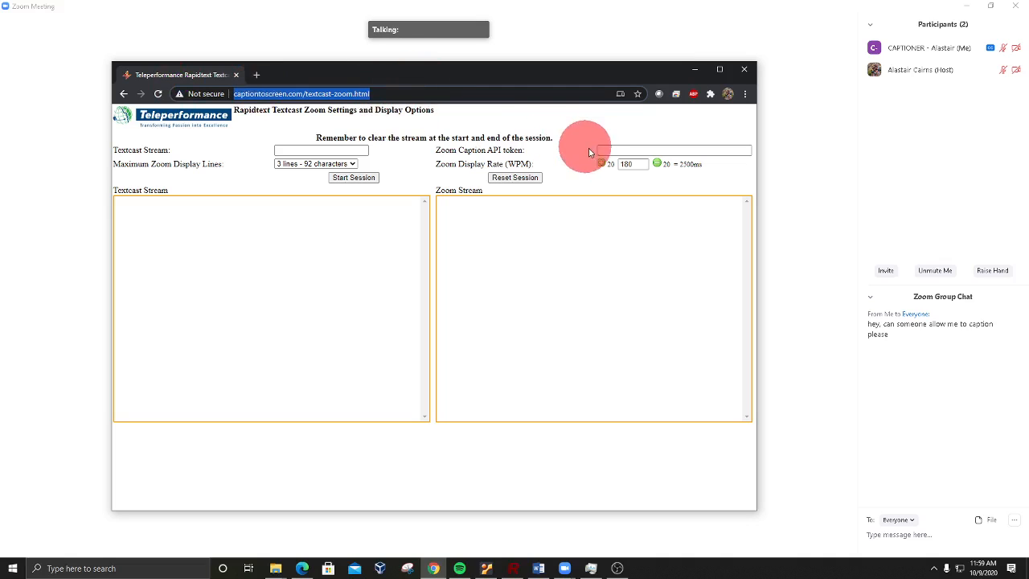
Step: Paste the copied token into the Zoom Caption API token field
click(622, 149)
right_click(622, 149)
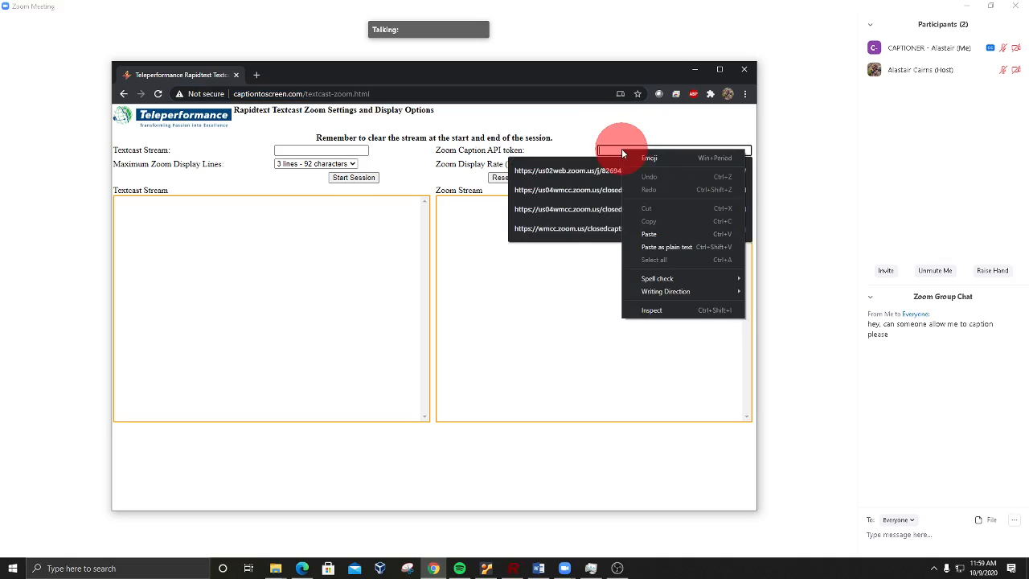
click(649, 234)
click(586, 124)
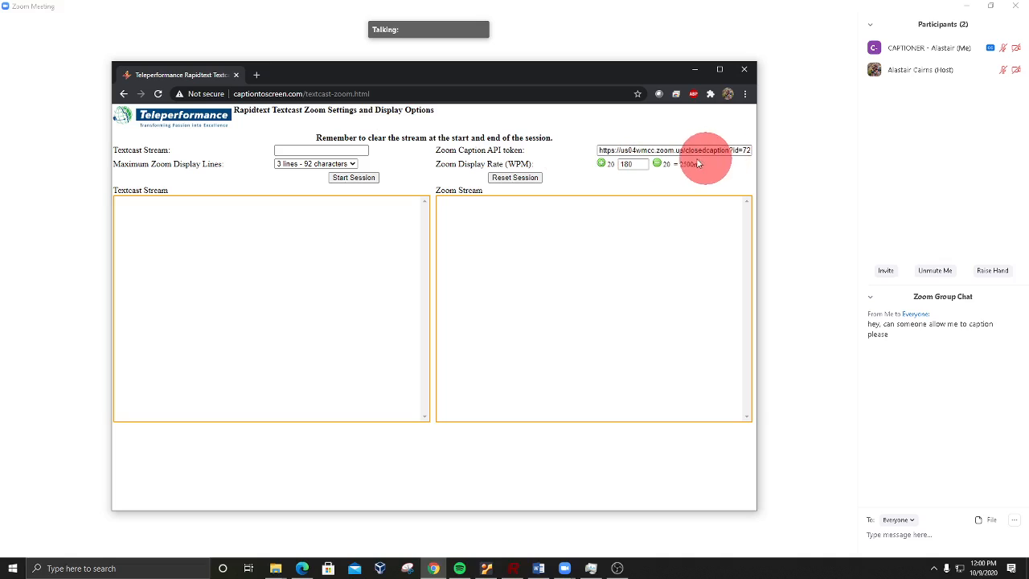
Step: Set the Textcast stream to test and highlight the reminder about clearing the stream at the start and end of the session
click(294, 150)
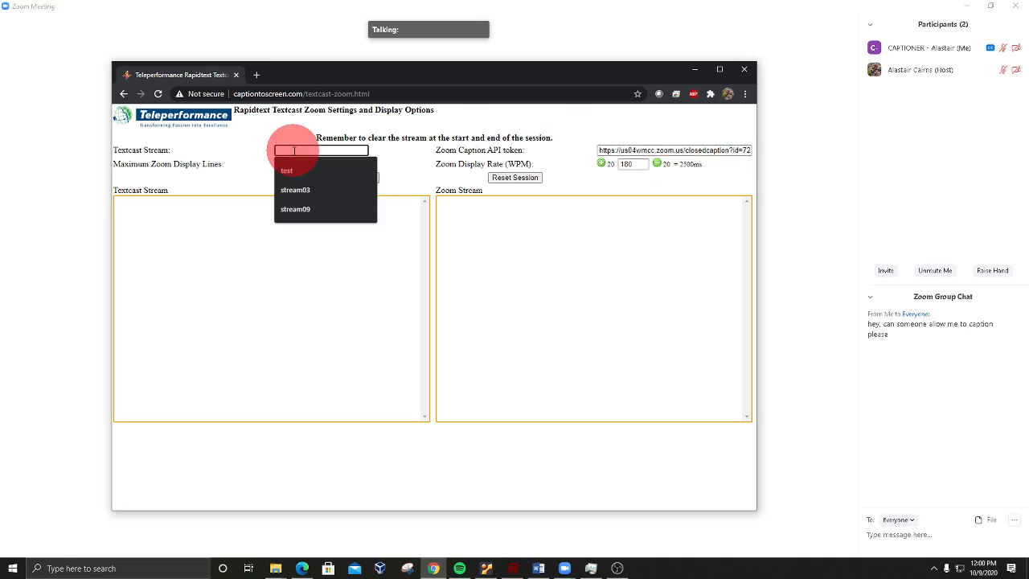
text(test)
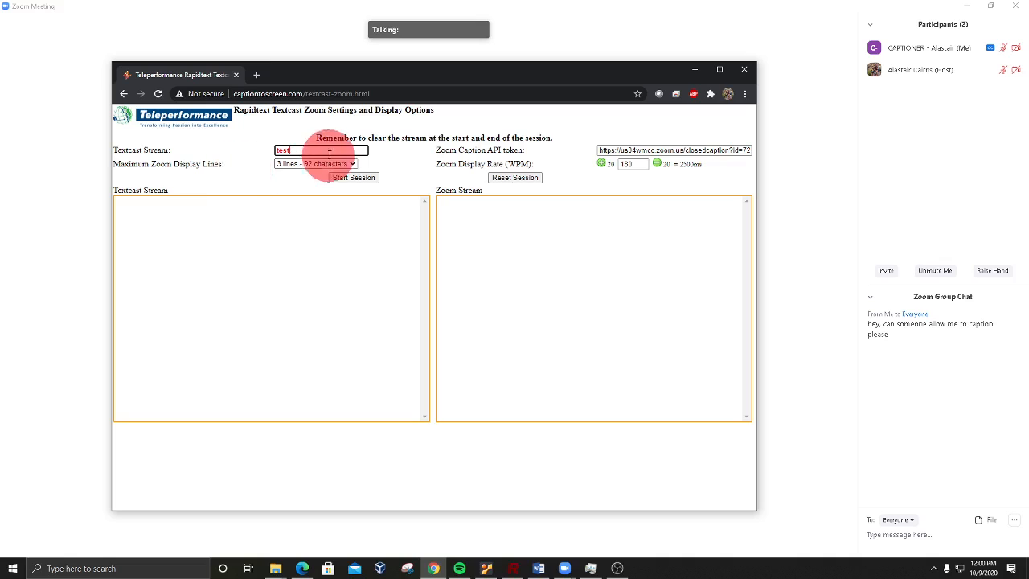
drag(315, 138, 570, 138)
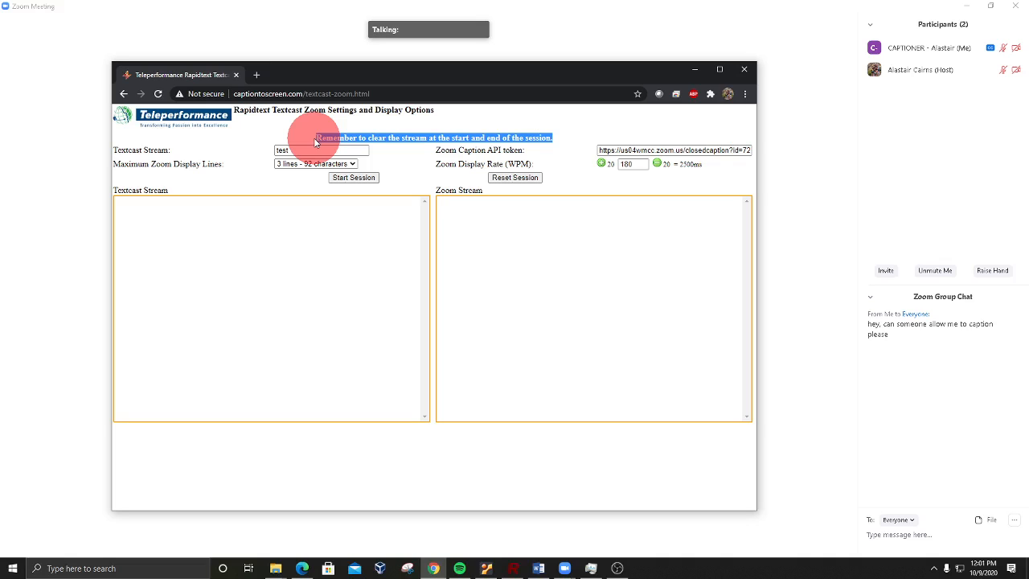
Step: Switch to RapidCaption and clear the captioning on the connected Textcast stream
click(512, 568)
click(537, 198)
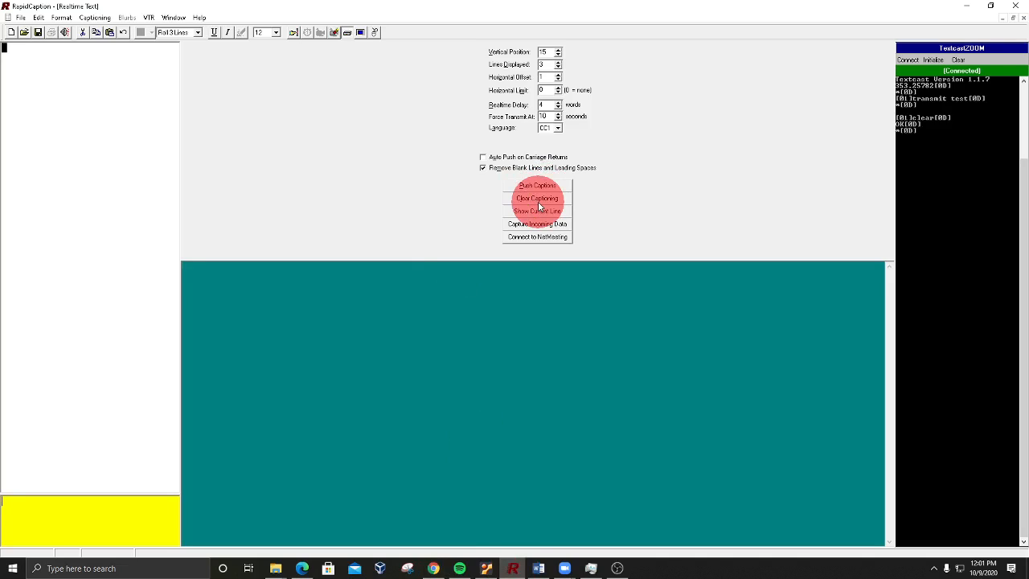
click(537, 201)
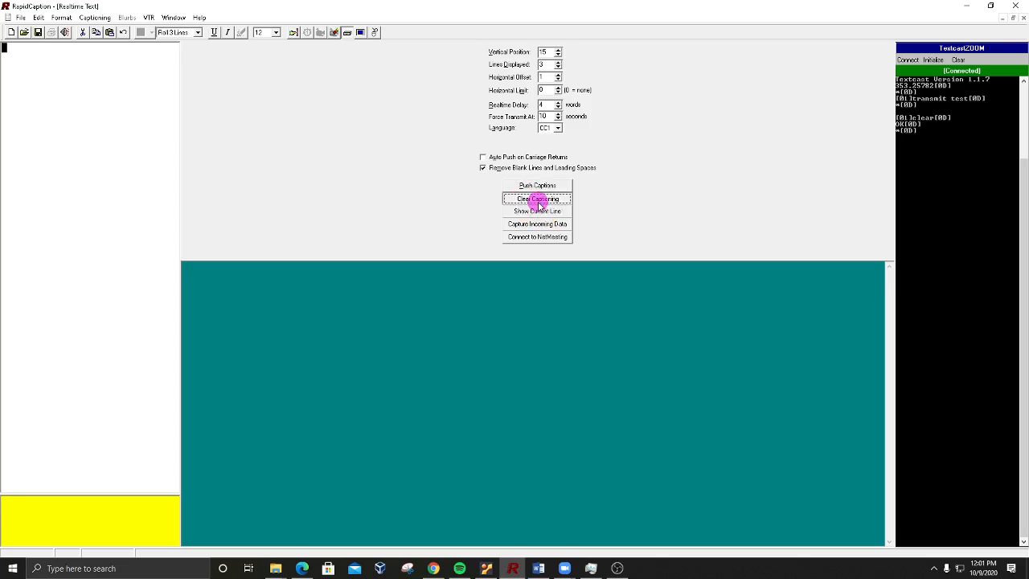
Step: Return to the Textcast Zoom settings page and start the session, confirming that the Textcast stream has been cleared
click(966, 7)
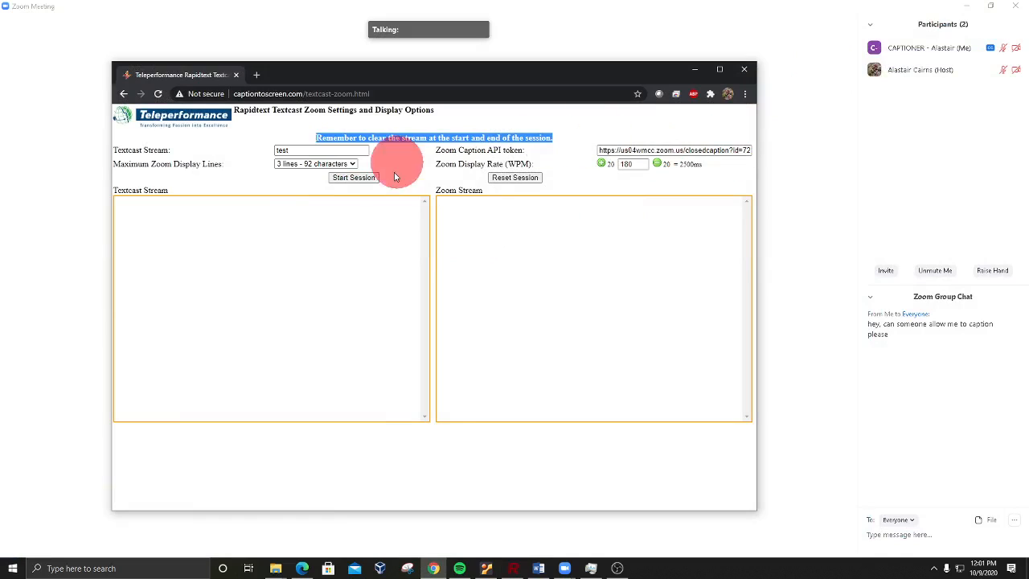
click(344, 179)
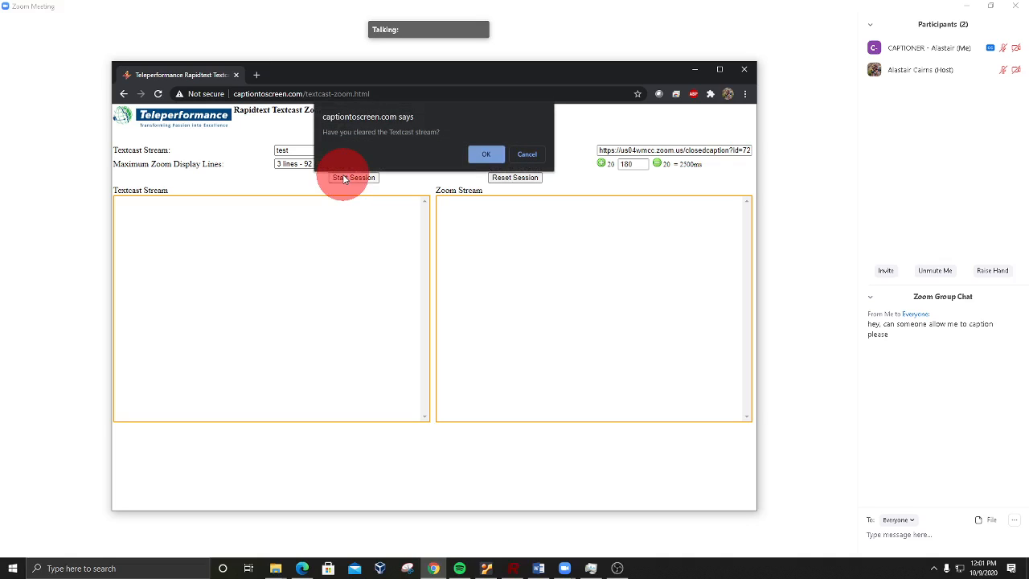
click(486, 157)
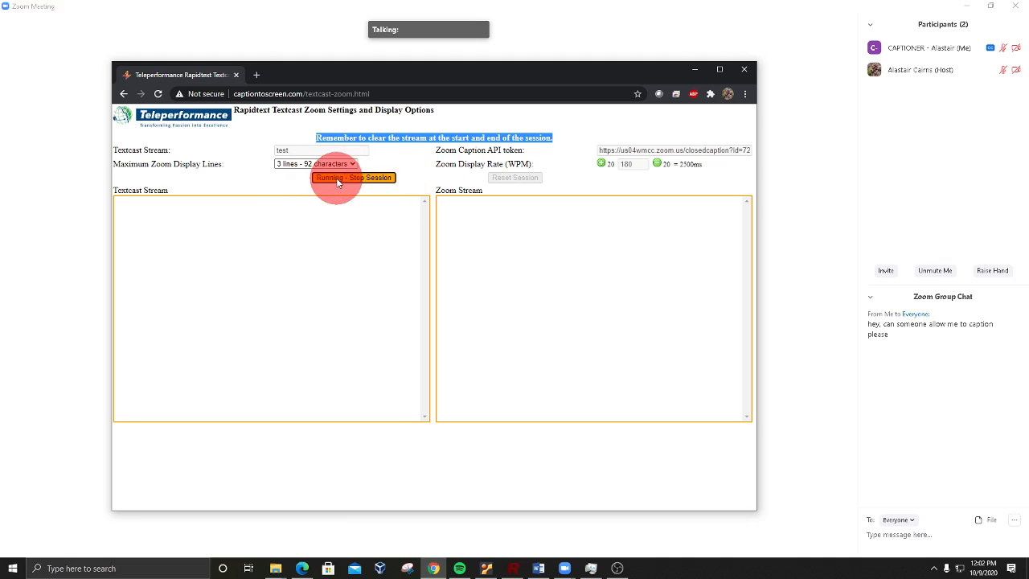
Step: Switch to RapidCaption and send the realtime captions "test test this is a test testing your captioning"
click(516, 565)
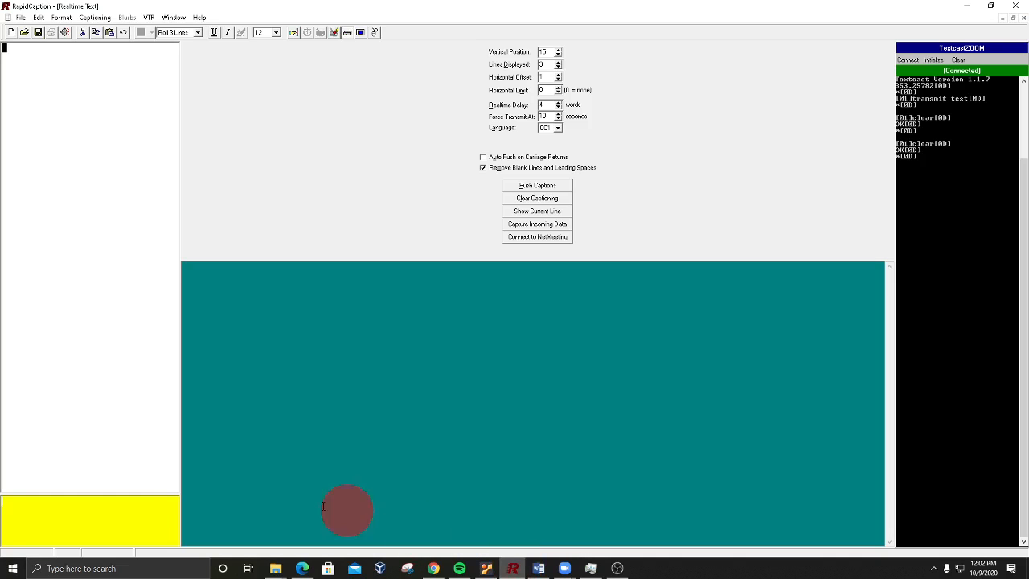
click(120, 523)
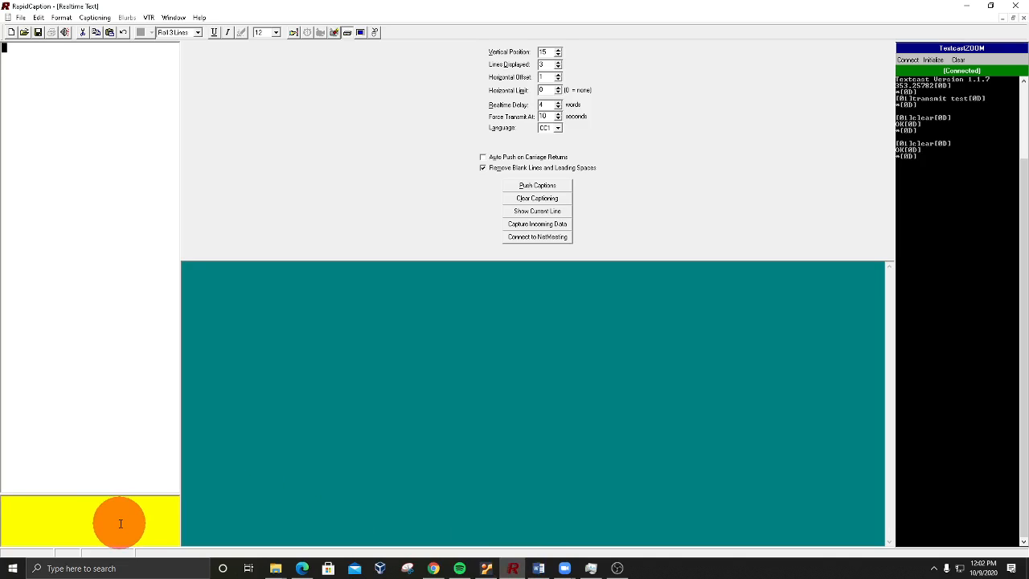
text(test )
text(test)
text( this is a test )
text(testing your)
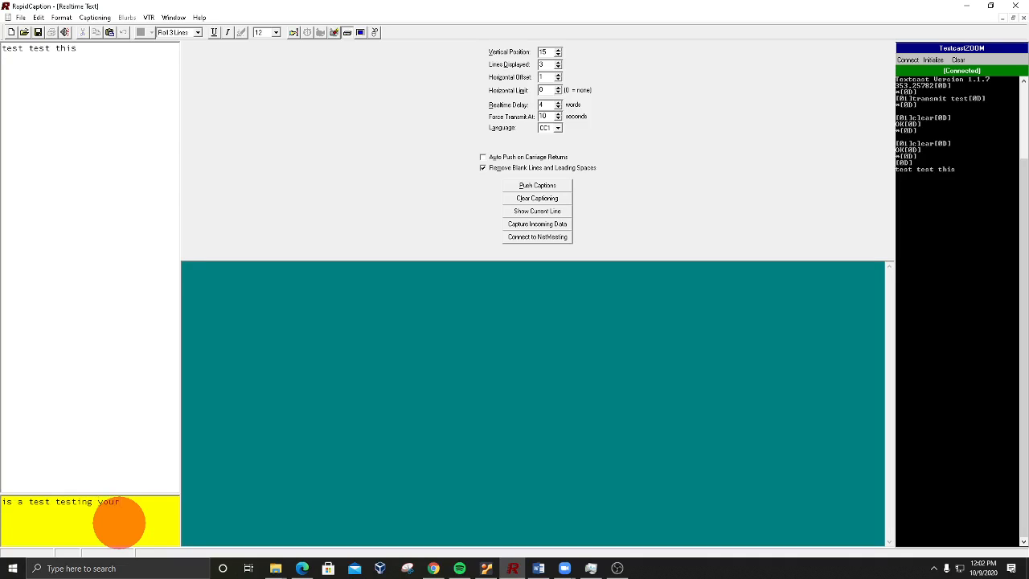
text( captiong)
key(BackSpace)
text(ing)
key(Return)
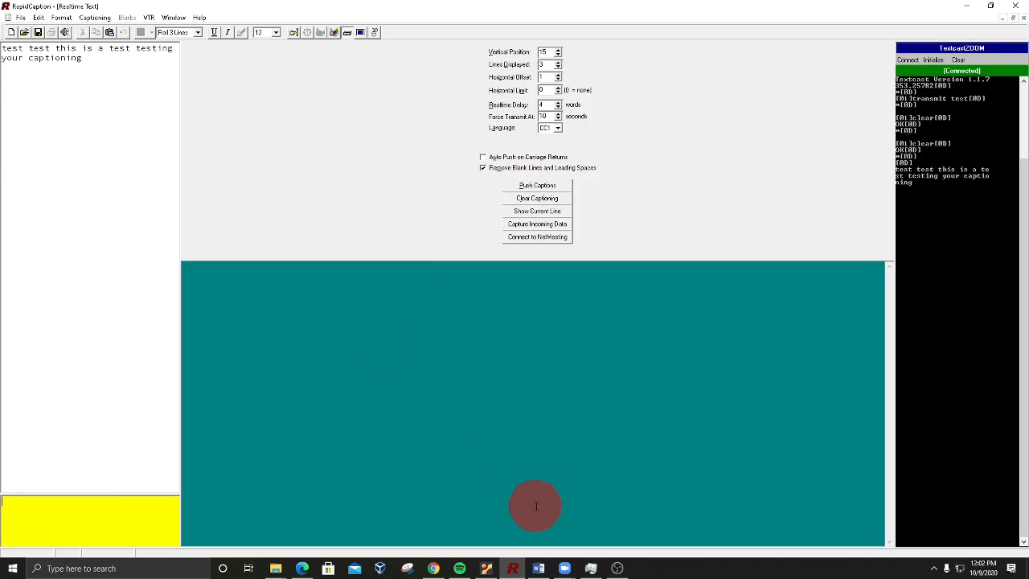
Step: Check the test captions in the browser's Textcast and Zoom streams and in the Zoom meeting's Closed Caption window
click(433, 569)
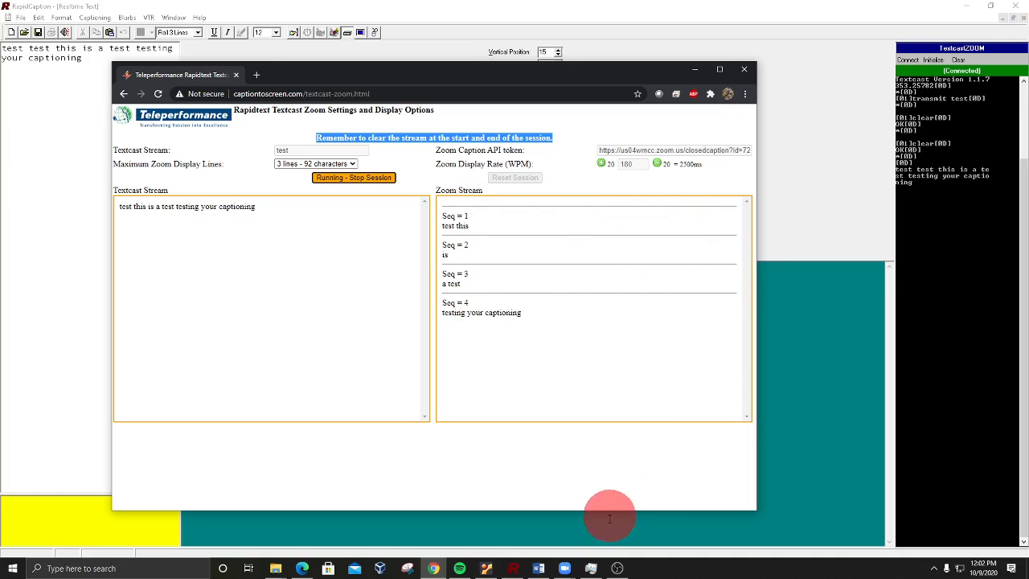
mouse_move(566, 566)
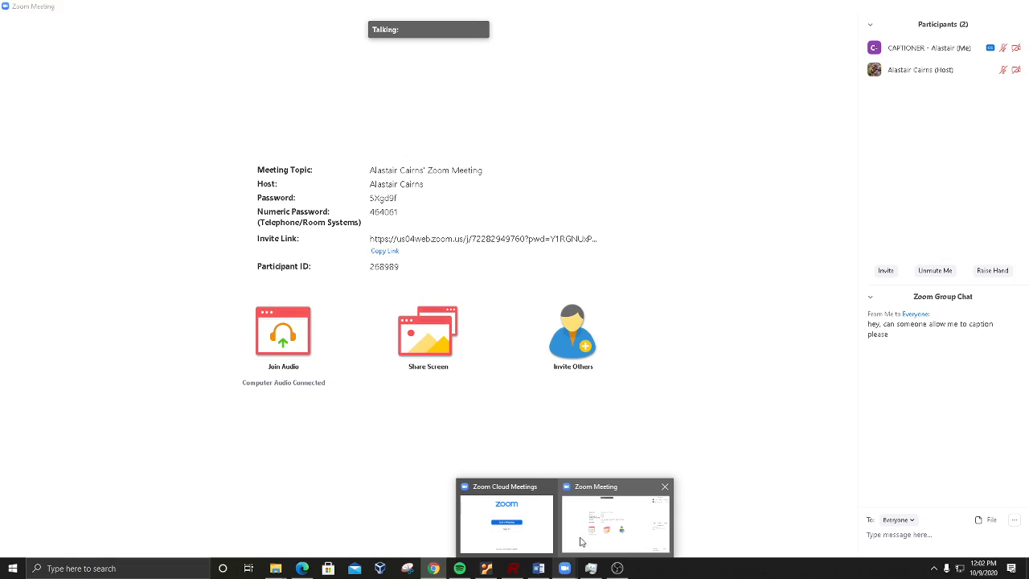
click(584, 543)
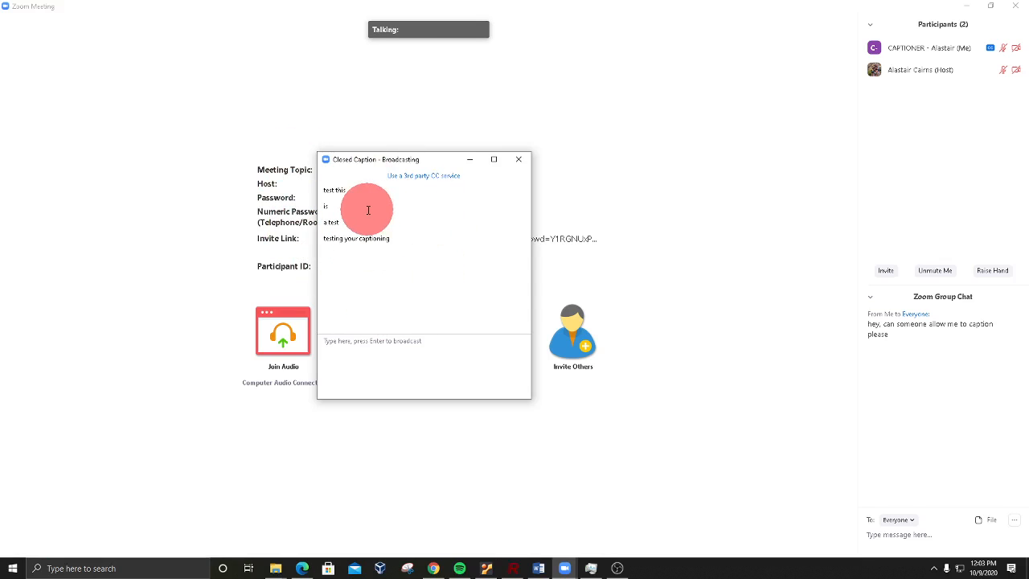
mouse_move(583, 488)
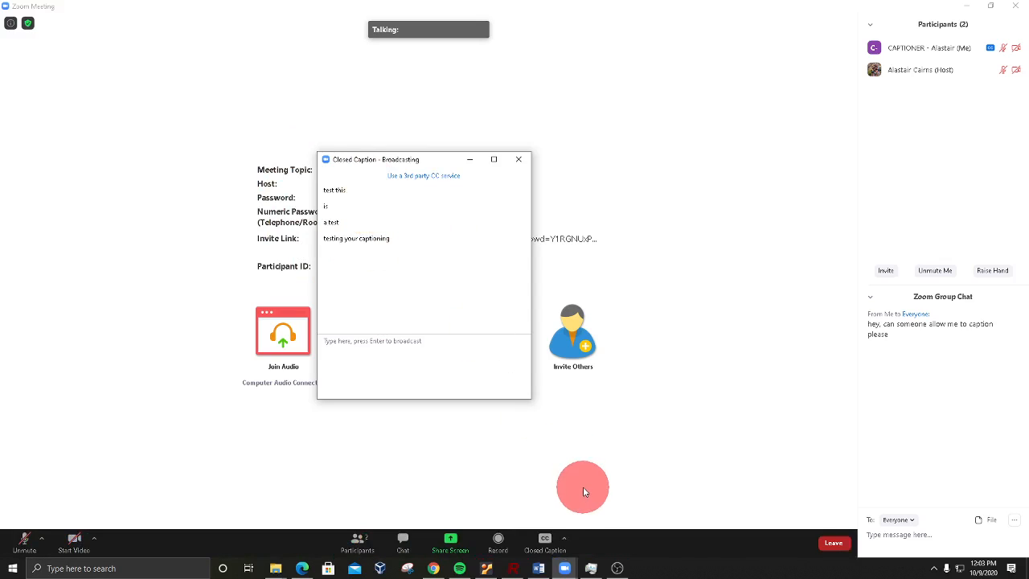
Step: Show subtitles in the Zoom meeting, and switch to RapidCaption and move its window out of the meeting view
click(563, 544)
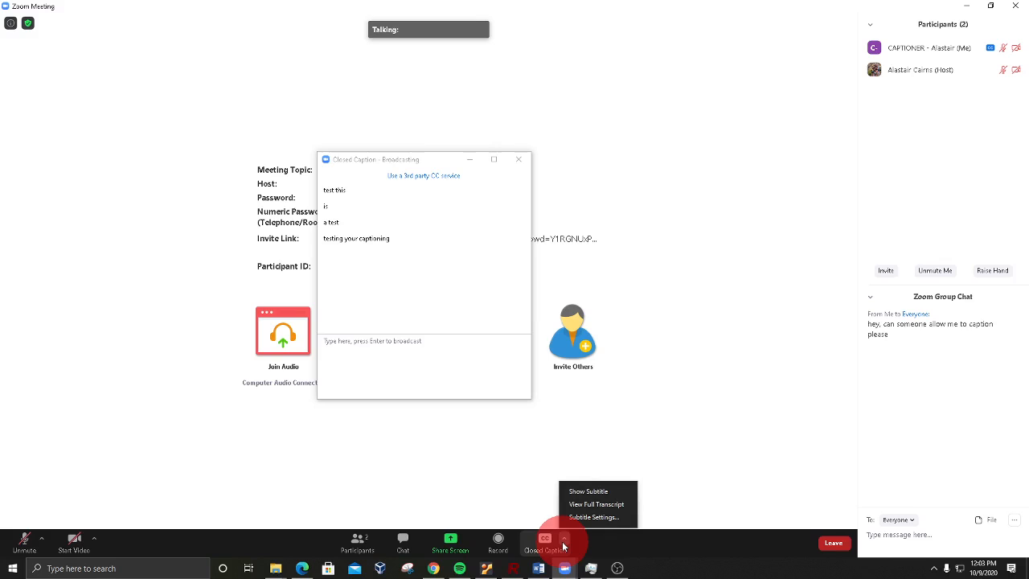
click(588, 492)
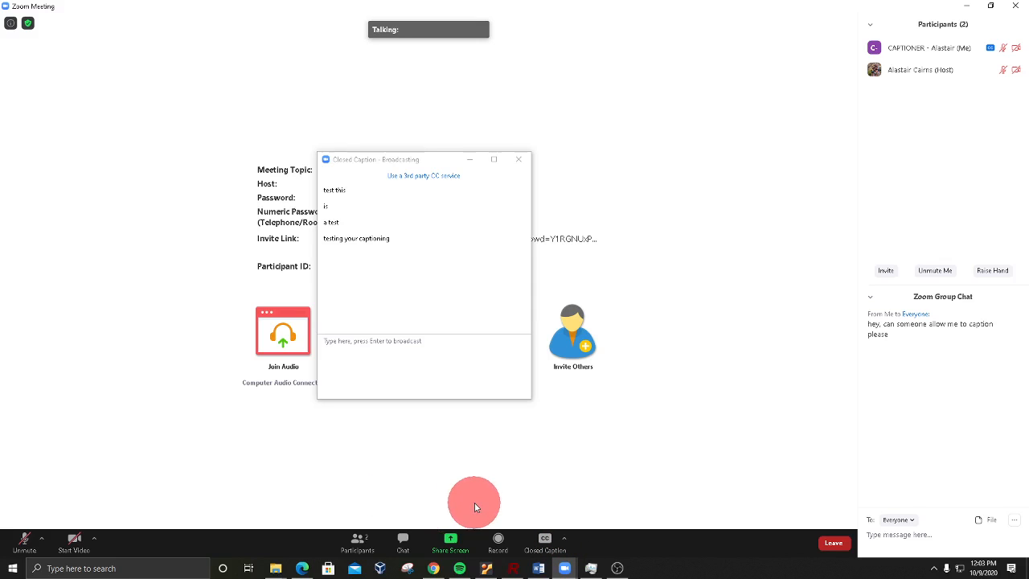
click(513, 568)
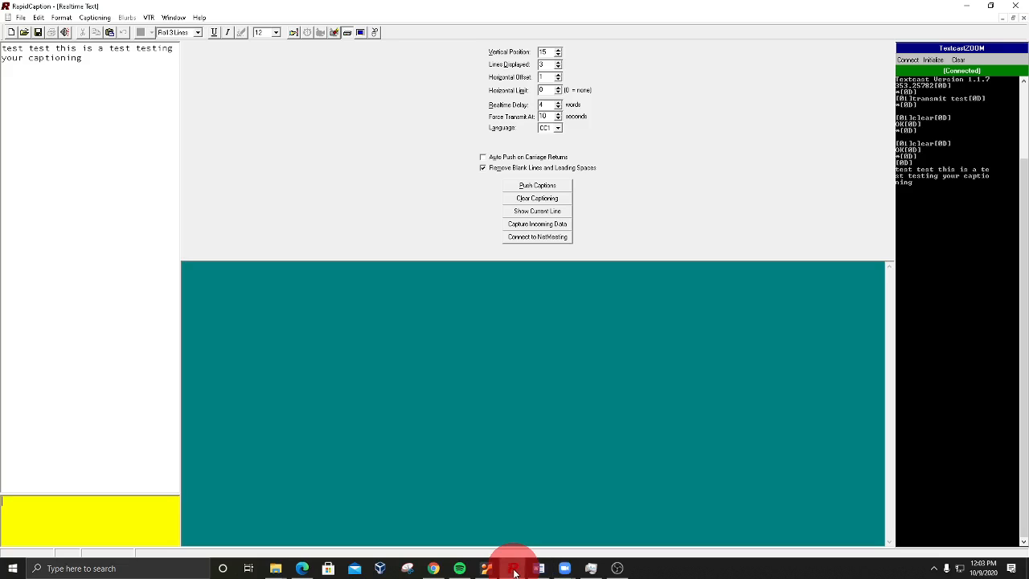
drag(590, 8, 0, 17)
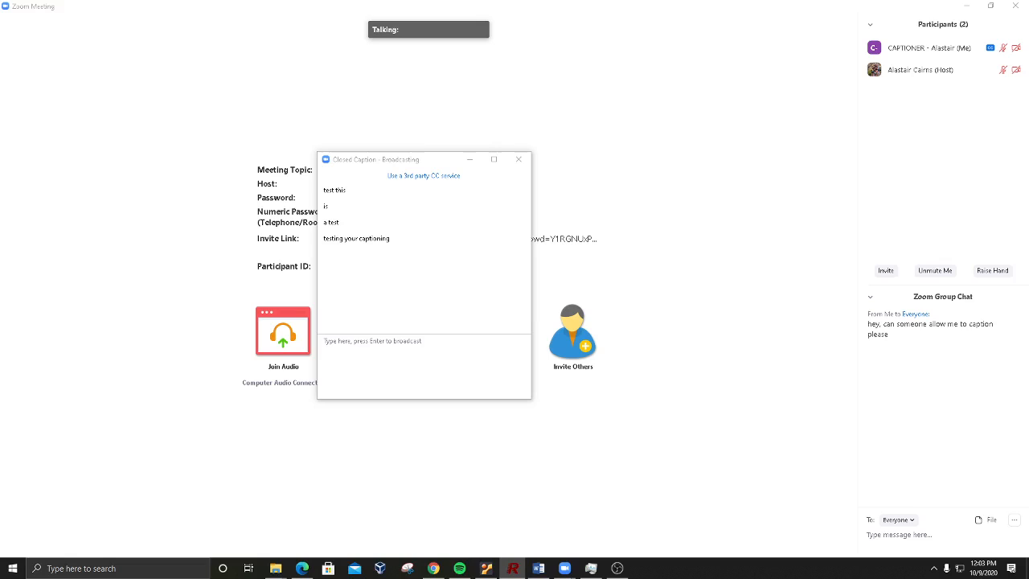
Step: Send the realtime captions "this is how captioning will look when writing into zoom test test test" to the meeting
text(this is how)
key(Return)
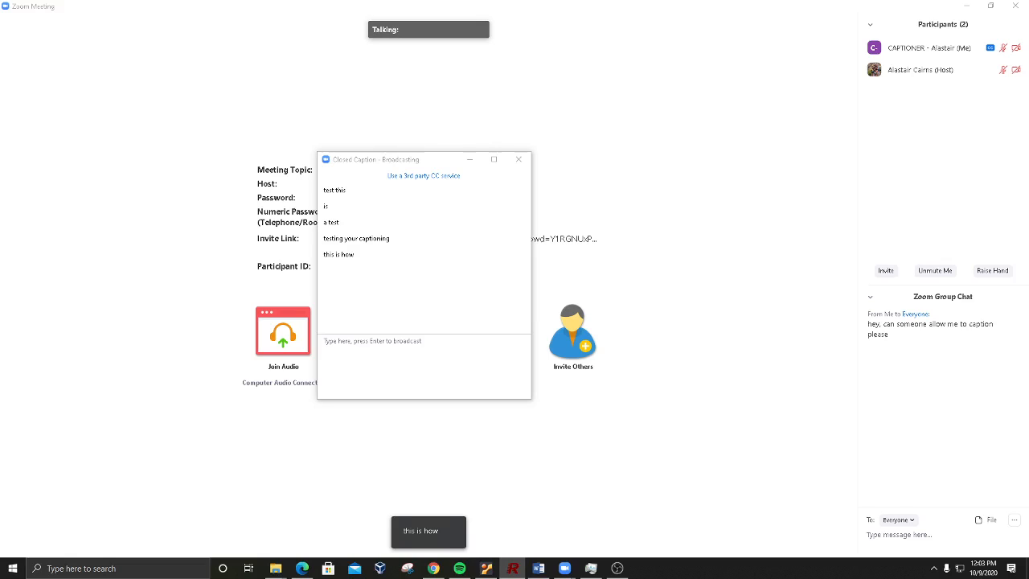
text(captioning will look)
key(Return)
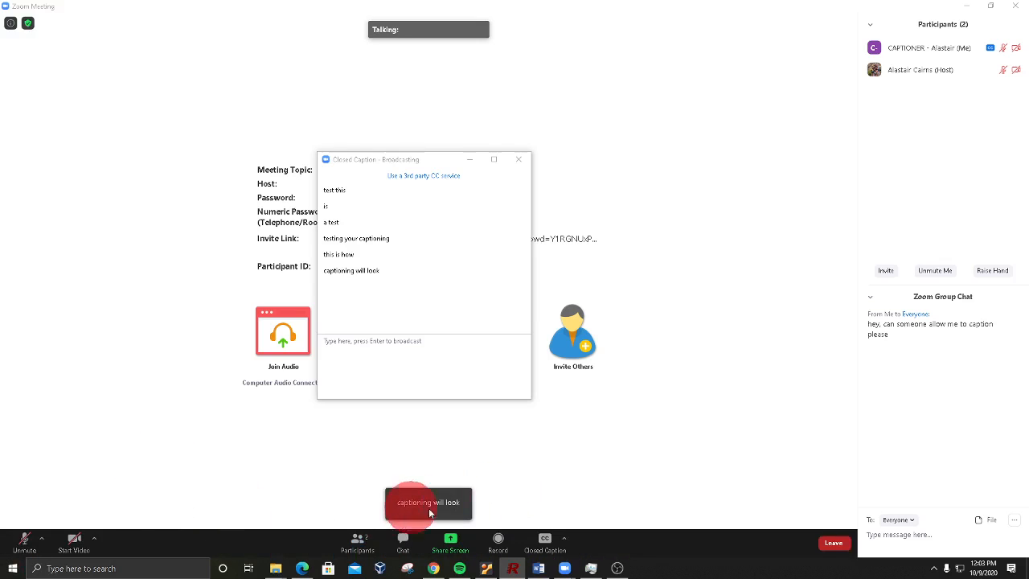
text(when writing into zoom)
key(Return)
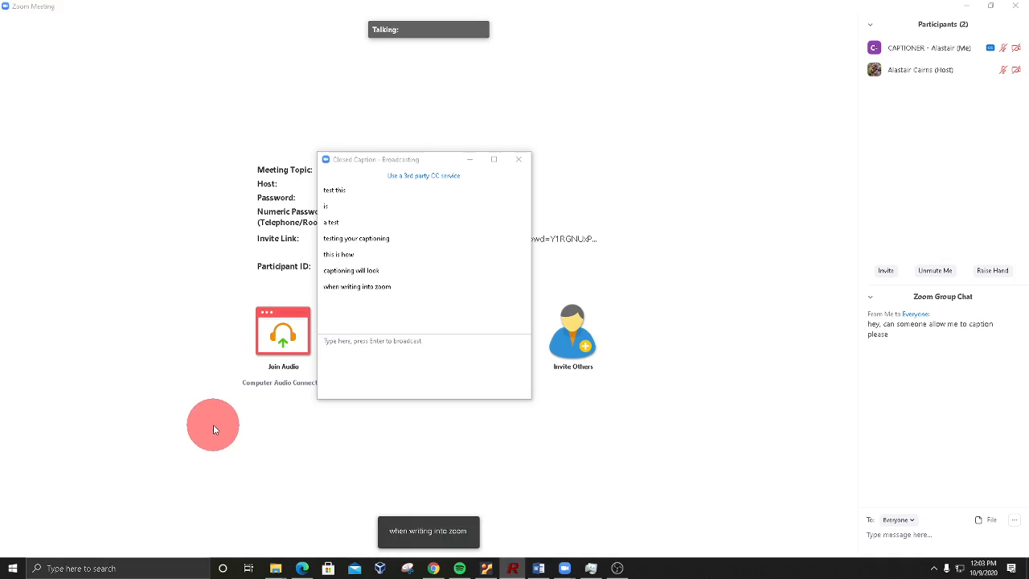
text(test test test)
key(Return)
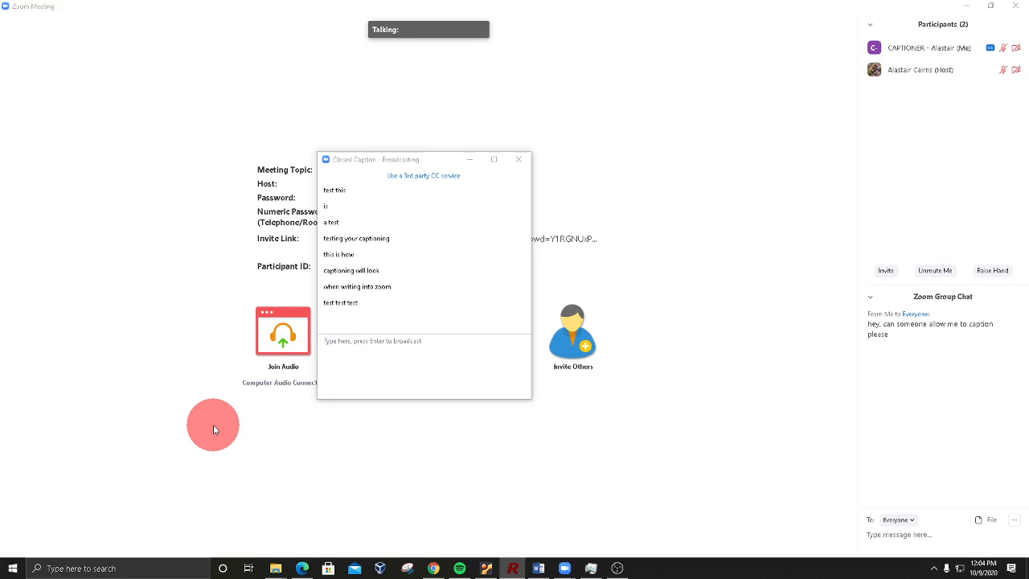
Step: Bring RapidCaption back up, clear the captioning on the TextcastZOOM device, and minimize the window
mouse_move(217, 437)
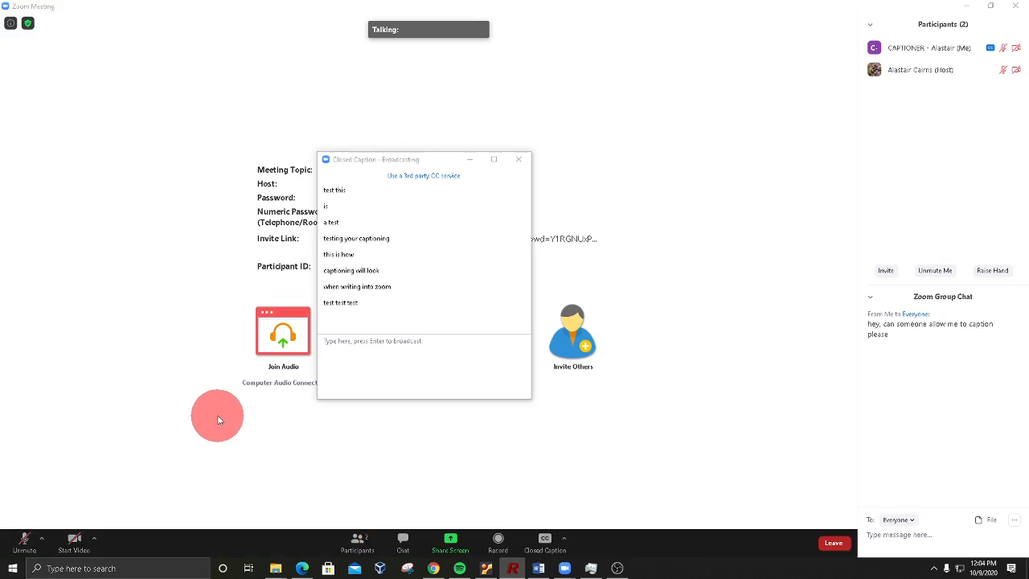
click(514, 569)
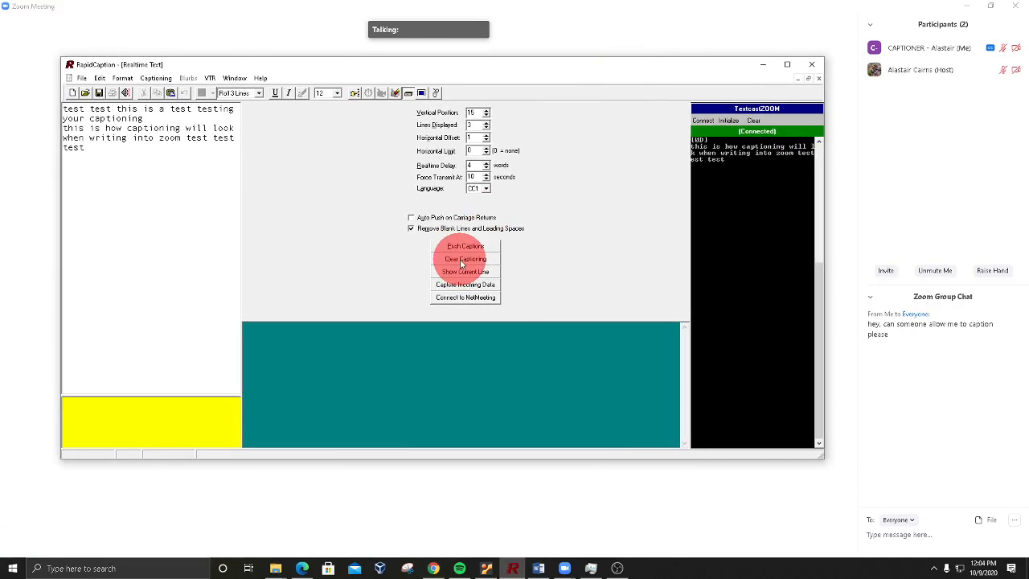
click(462, 259)
click(763, 64)
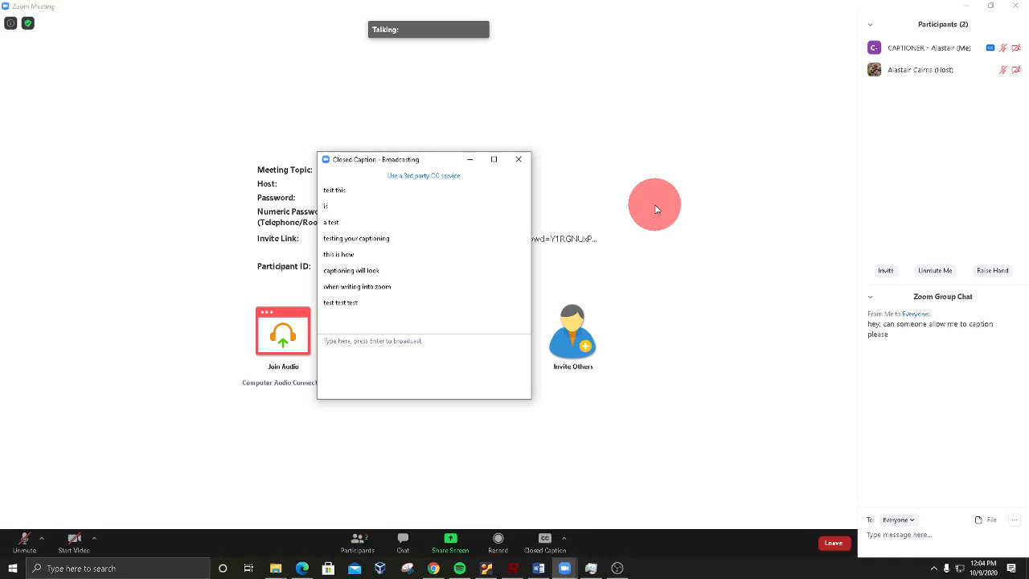
Step: Open the full caption transcript in the Zoom meeting, save it, and show the saved file in its folder
click(565, 544)
click(566, 542)
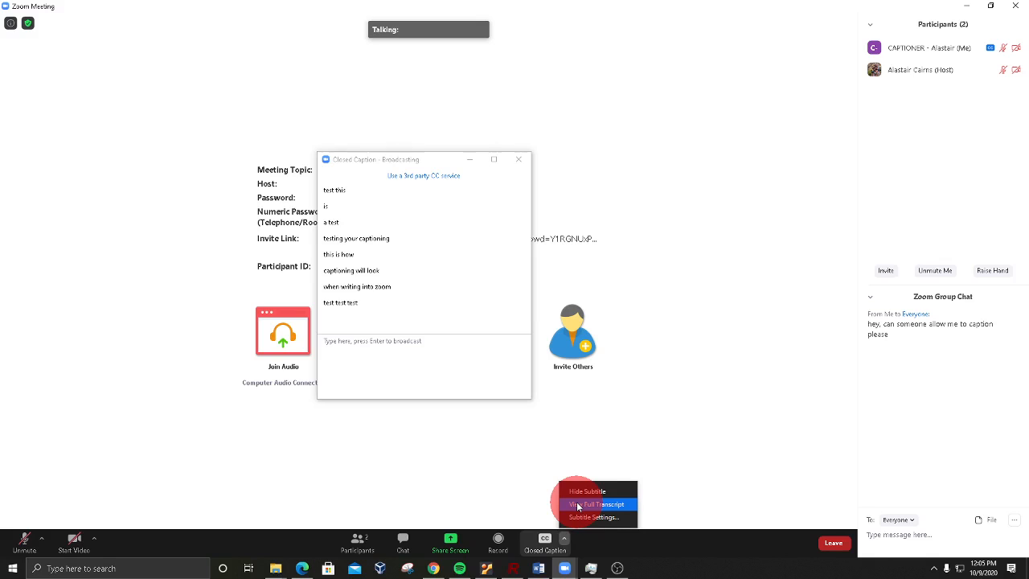
click(577, 505)
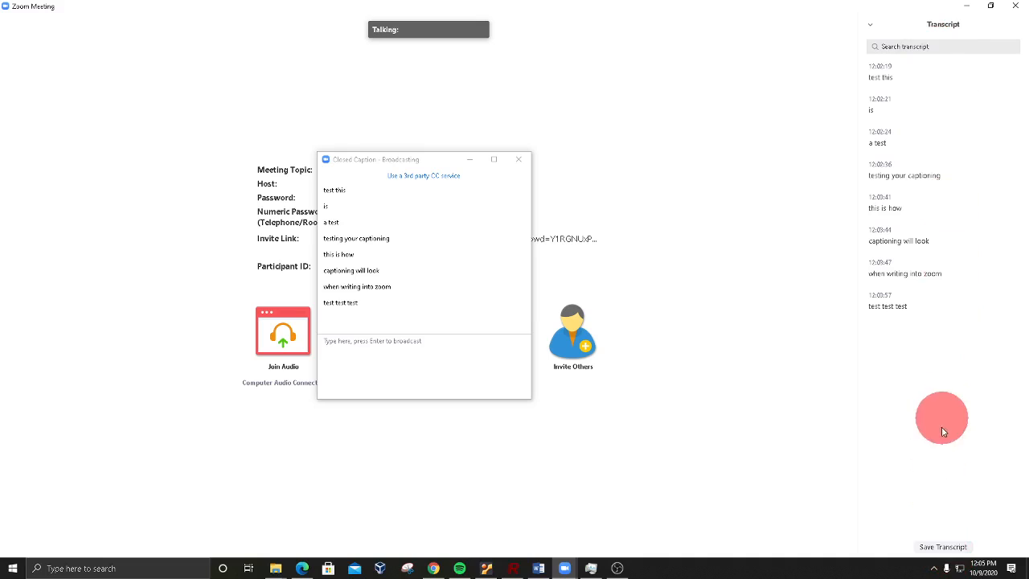
click(940, 548)
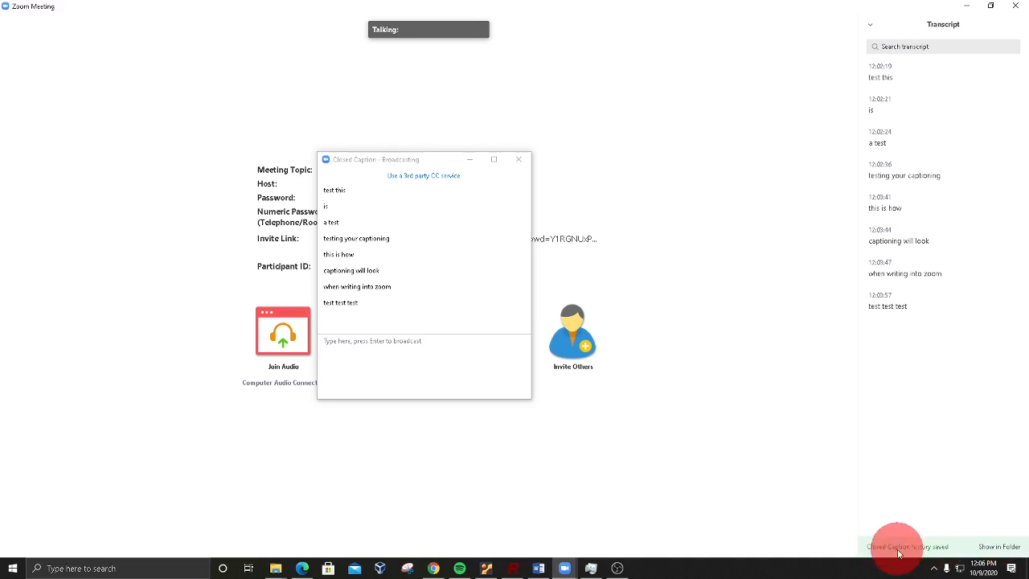
click(1007, 547)
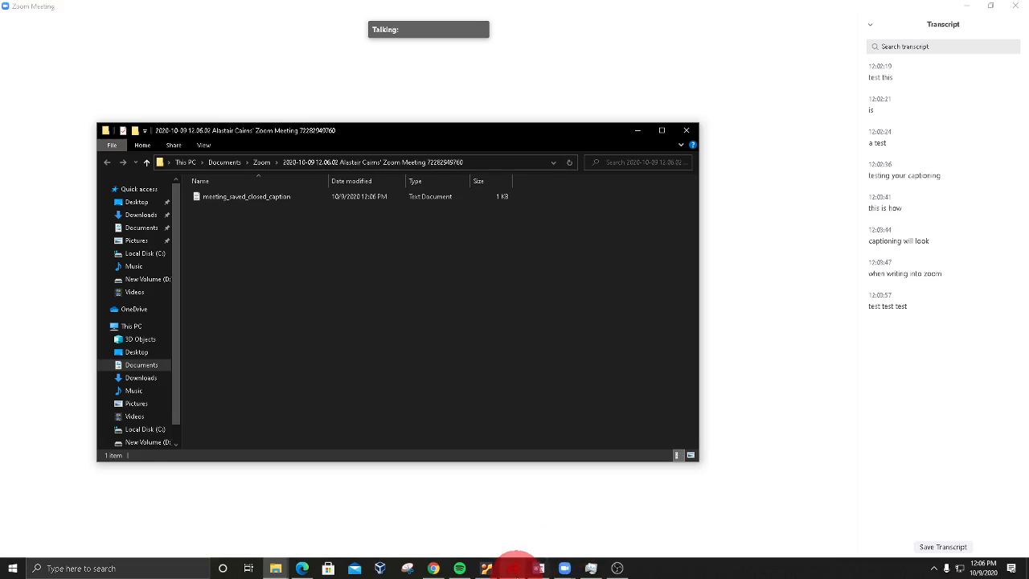
Step: Switch to RapidCaption and clear the TextcastZOOM captioning again after saving the transcript
click(511, 571)
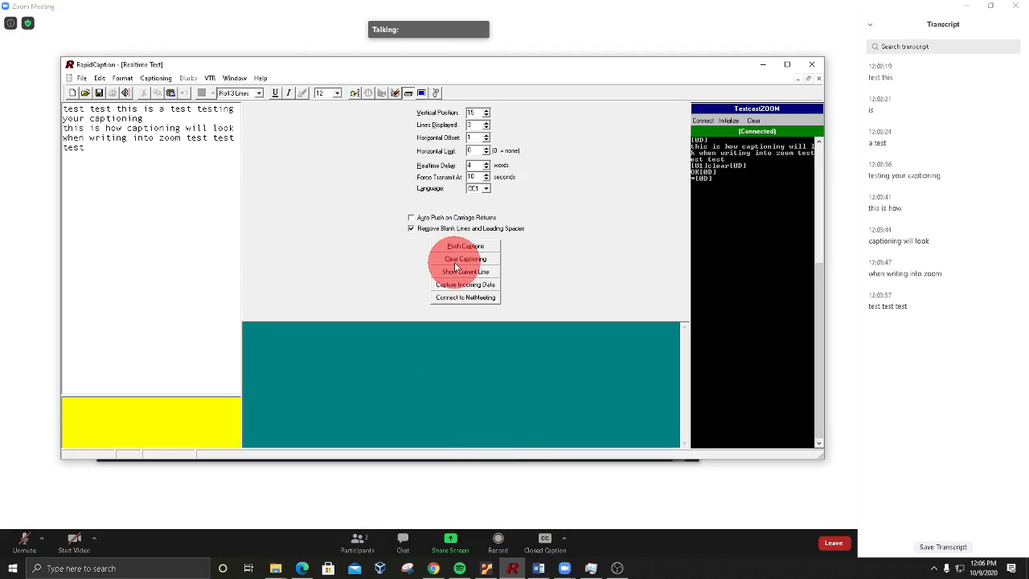
click(465, 259)
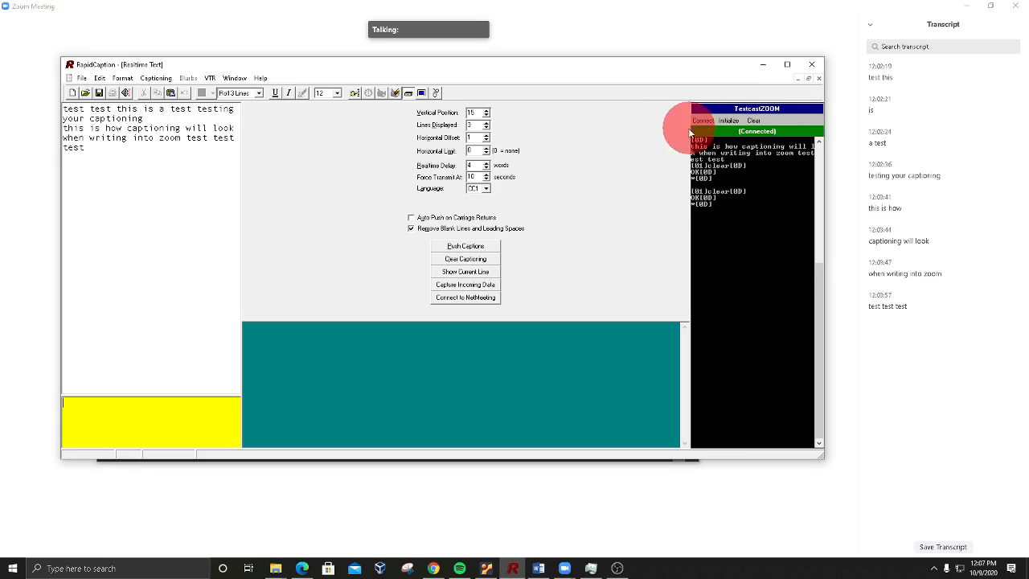
Step: Open the caption device configuration and set the description of the captiontoscreen.com device to TextcastZOOM
click(157, 79)
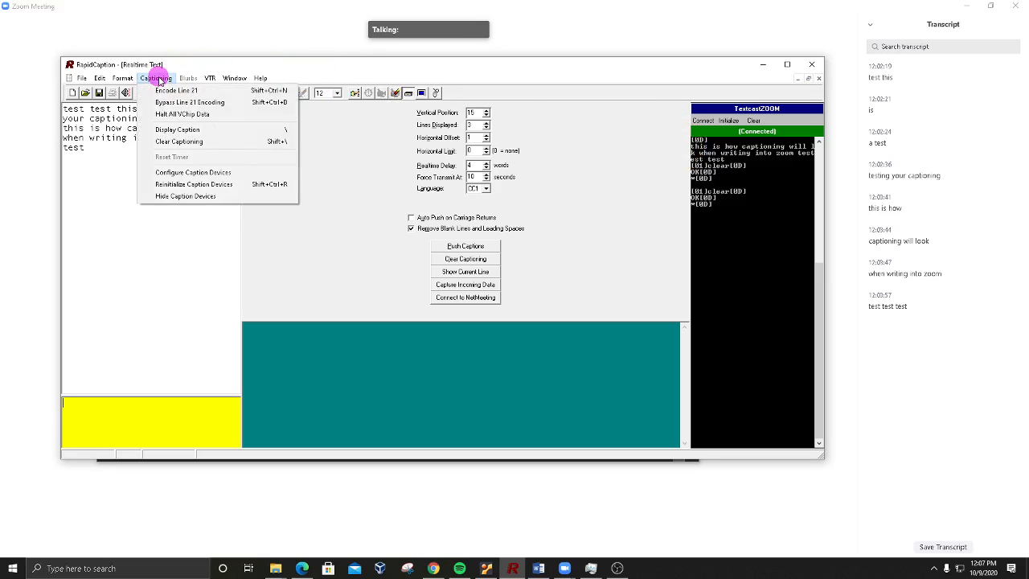
click(172, 172)
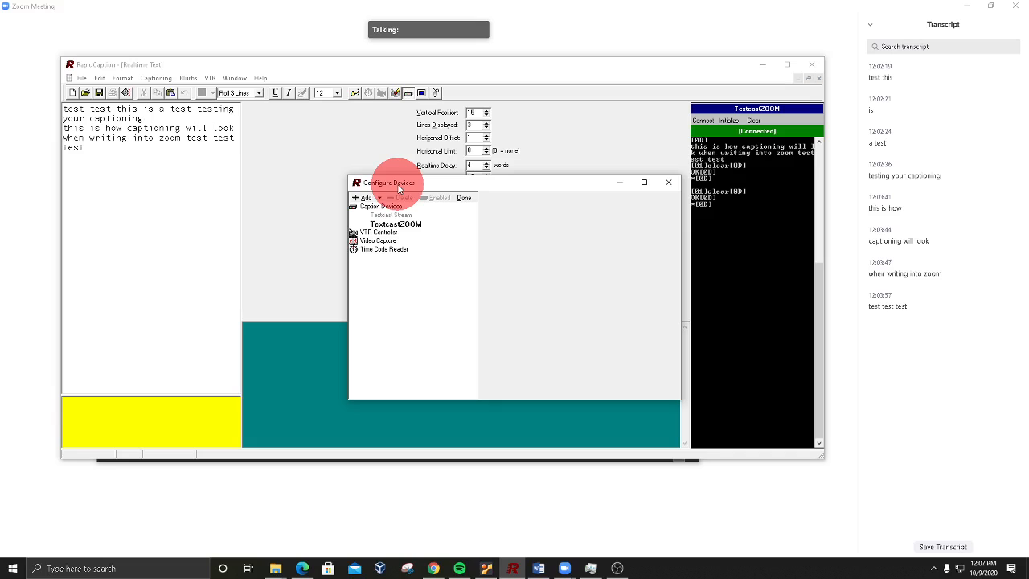
click(394, 224)
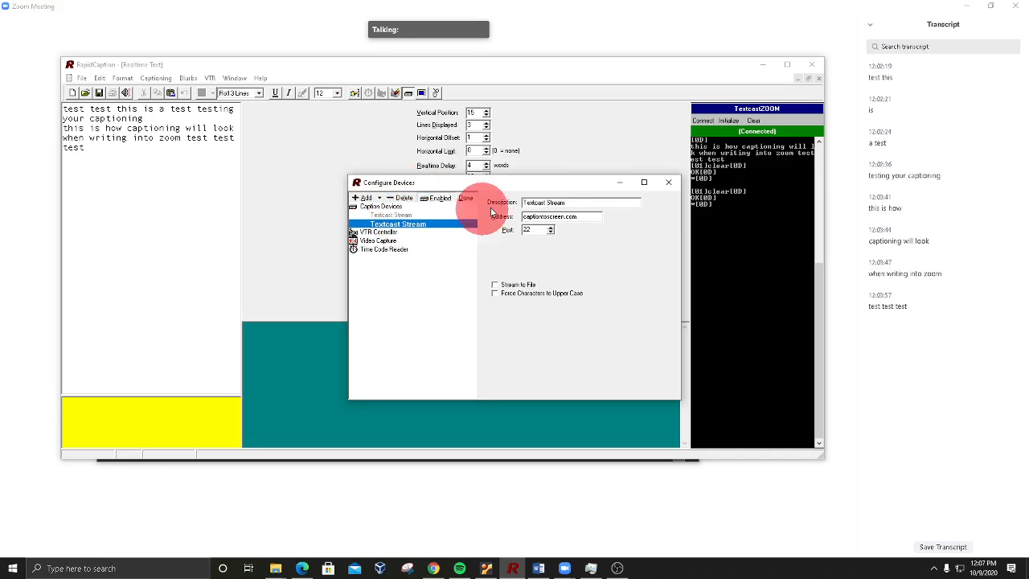
drag(567, 202, 541, 202)
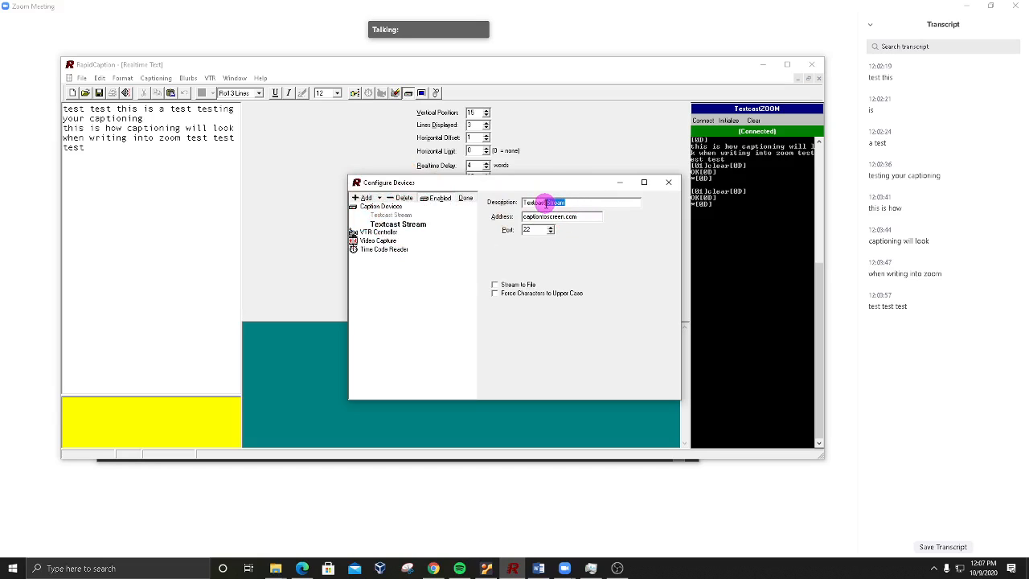
text(ZOOM)
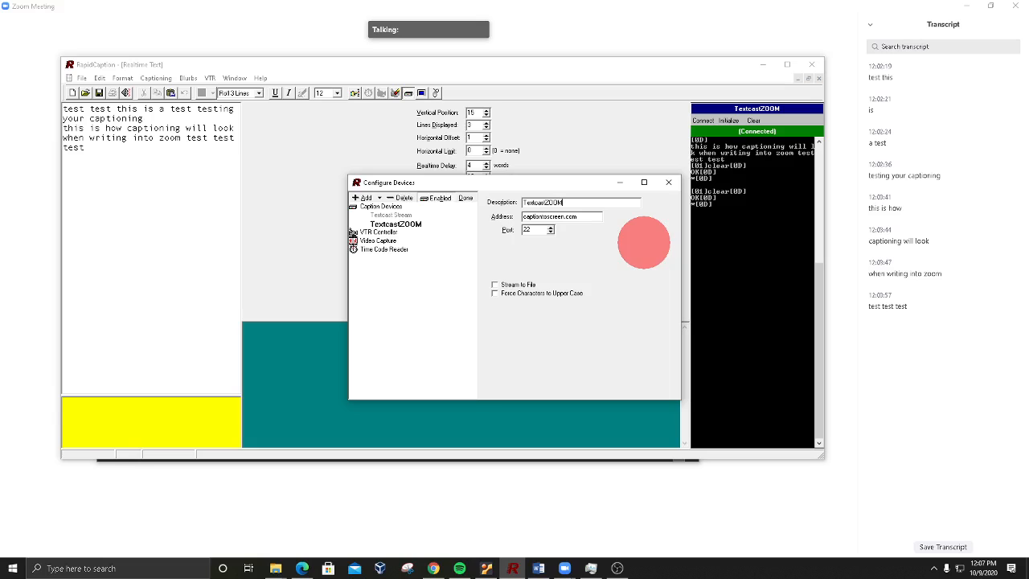
Step: Disable the TextcastZOOM caption device, enable the Textcast Stream device for textcast.peoplesupport.com, and save the configuration
click(439, 198)
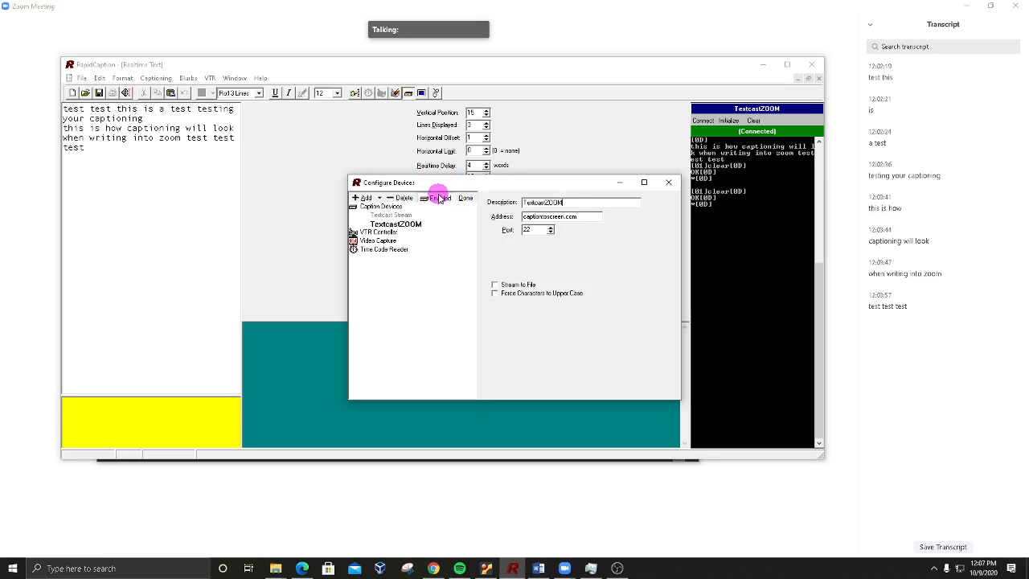
click(438, 198)
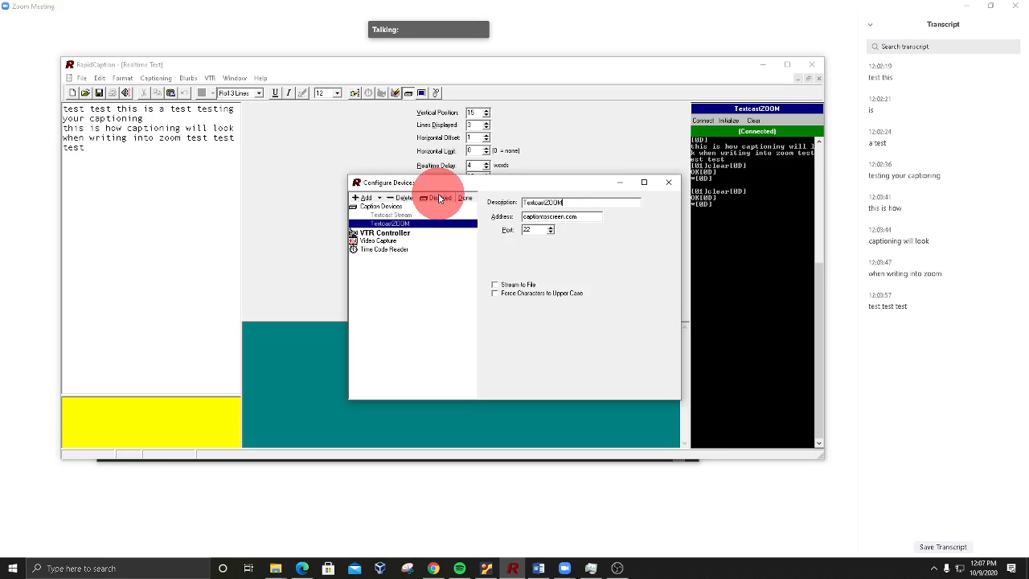
click(394, 215)
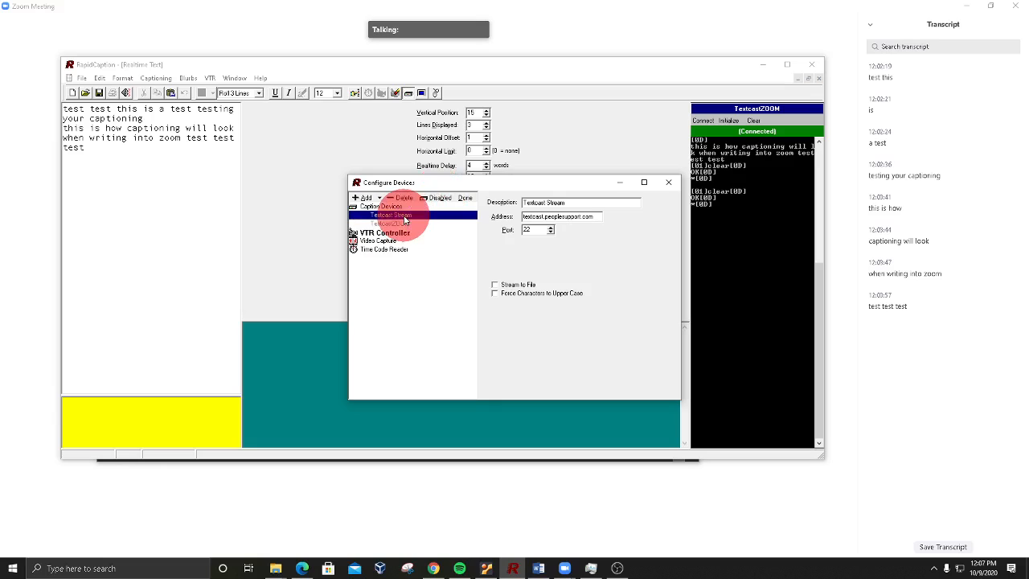
click(440, 201)
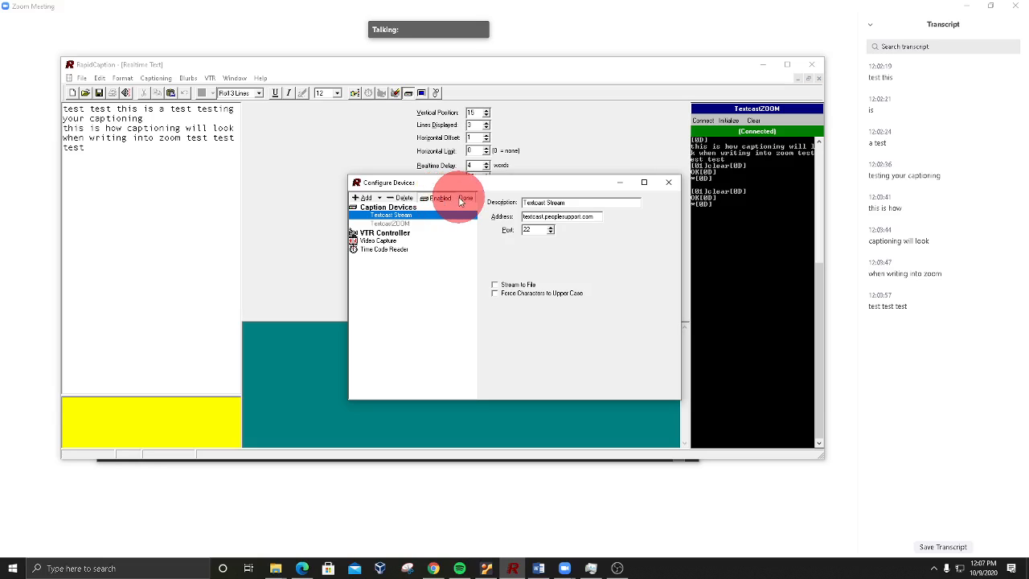
click(464, 198)
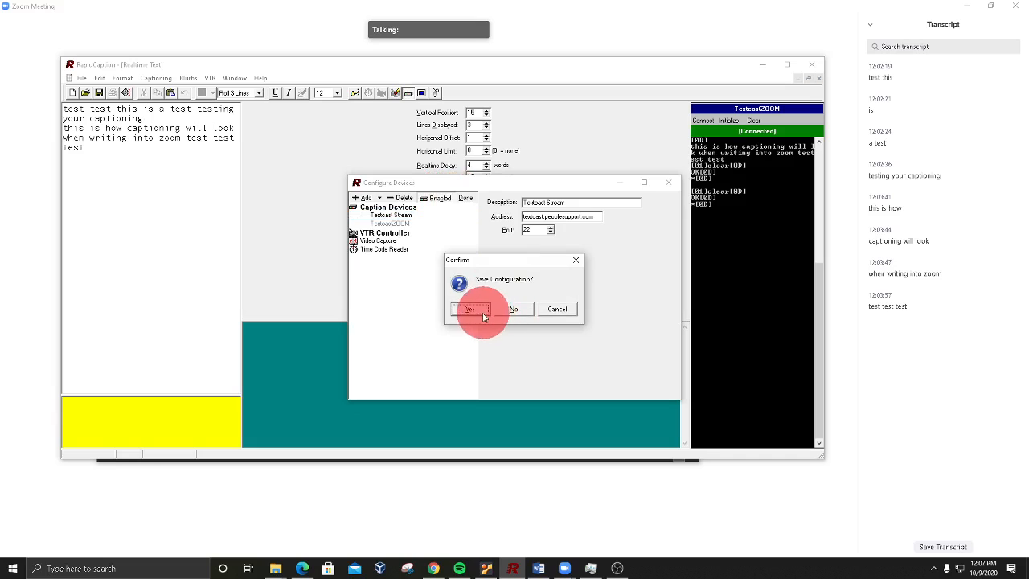
click(473, 309)
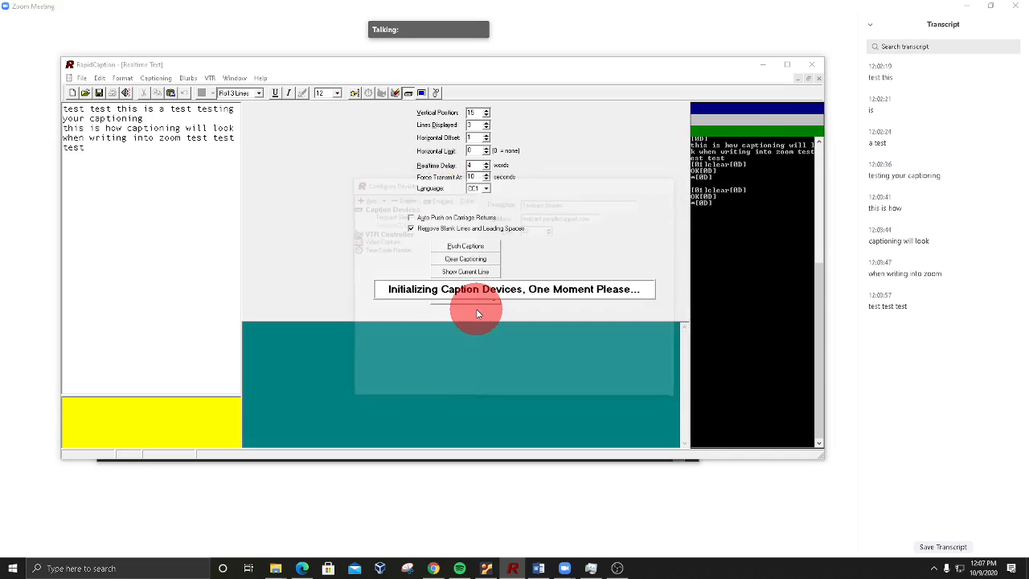